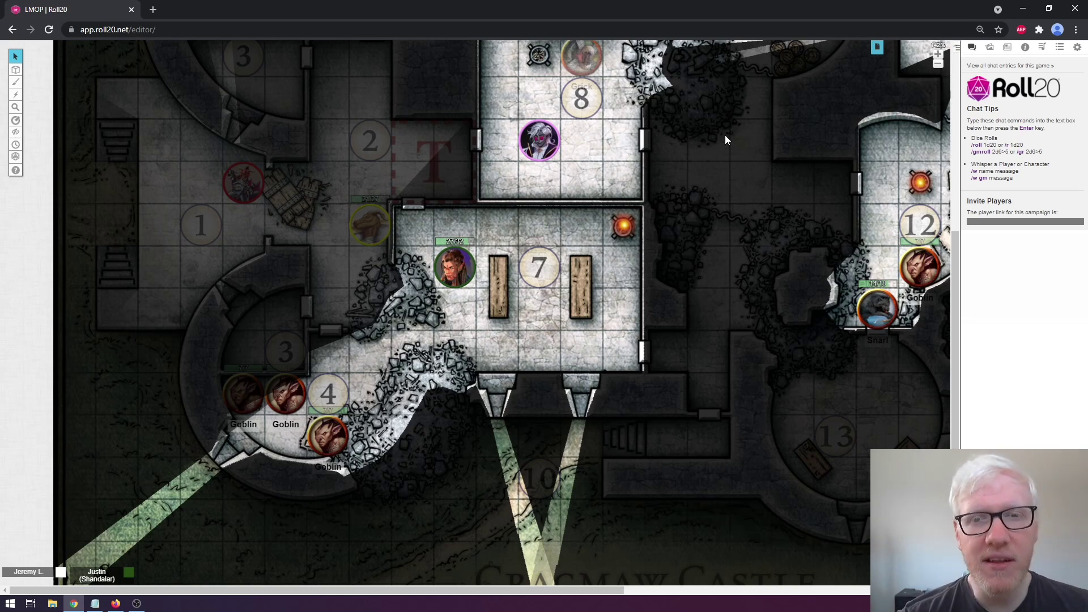
Bring up the campaign's page list and display the Ruins of Thundertree page
{"action": "scroll", "coordinate": [722, 148], "scroll_direction": "down", "scroll_amount": 1}
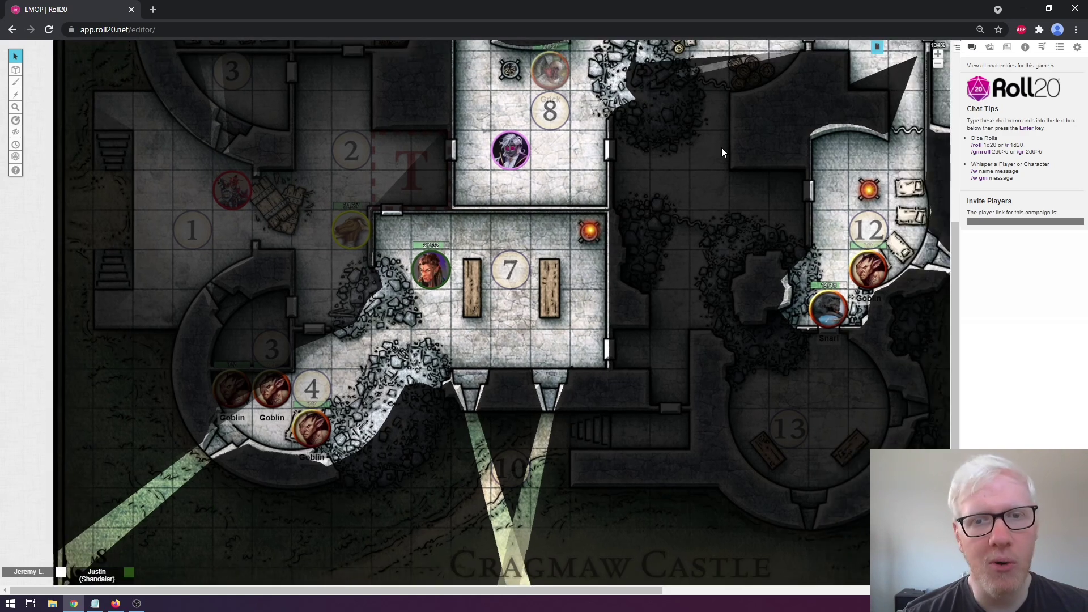
{"action": "scroll", "coordinate": [722, 148], "scroll_direction": "up", "scroll_amount": 1}
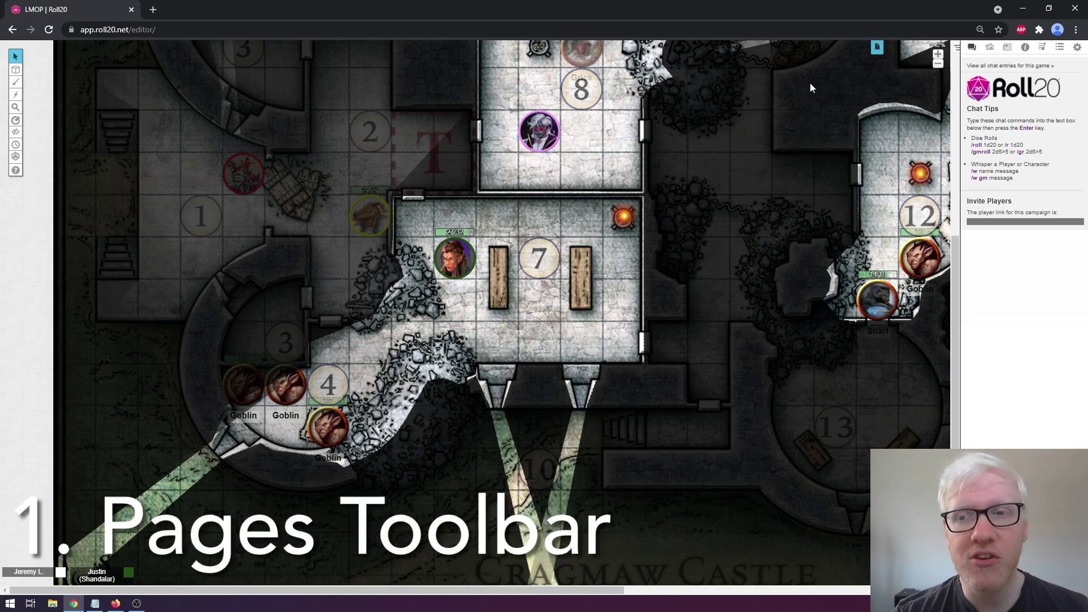
{"action": "left_click", "coordinate": [880, 49]}
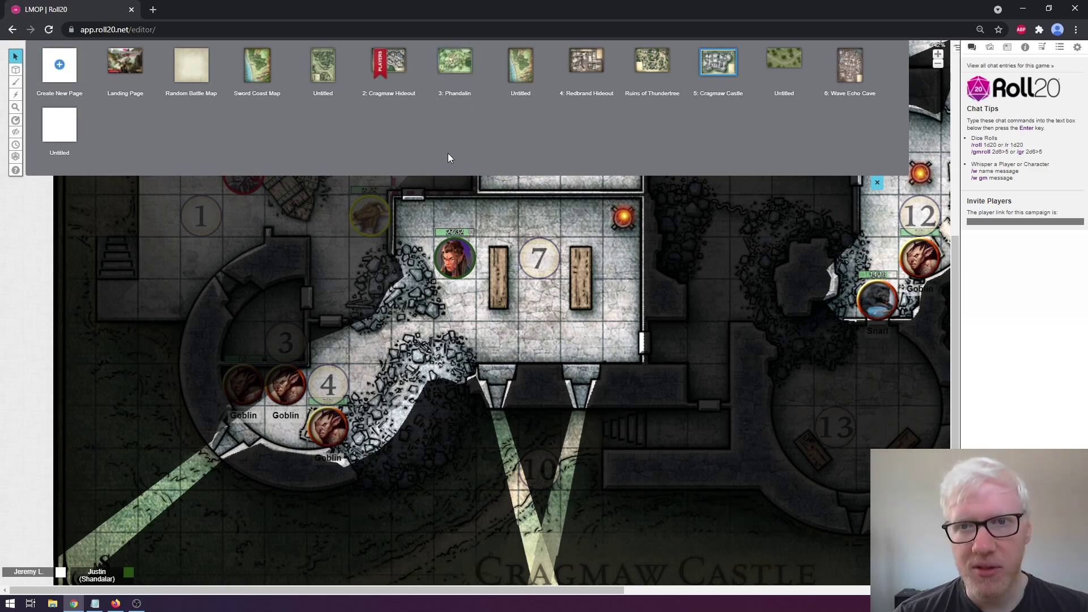
{"action": "mouse_move", "coordinate": [725, 105]}
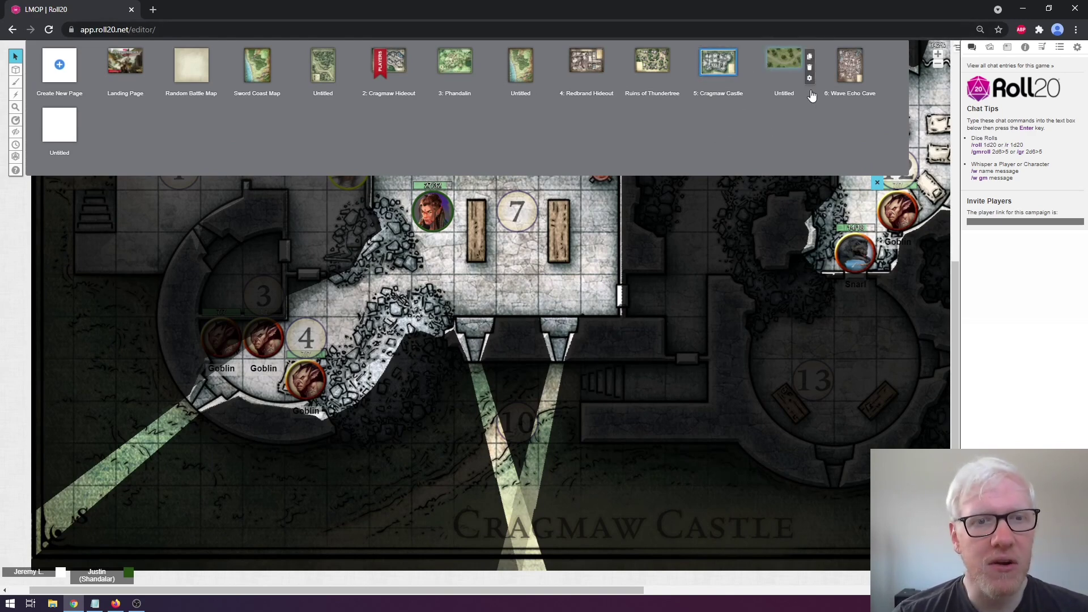
{"action": "mouse_move", "coordinate": [374, 68]}
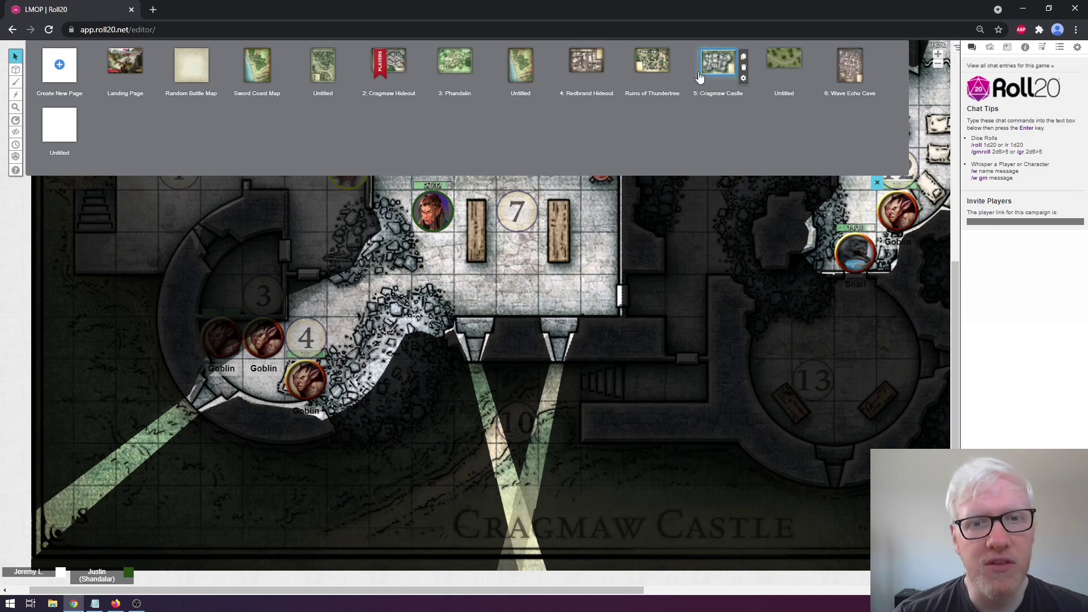
{"action": "mouse_move", "coordinate": [653, 75]}
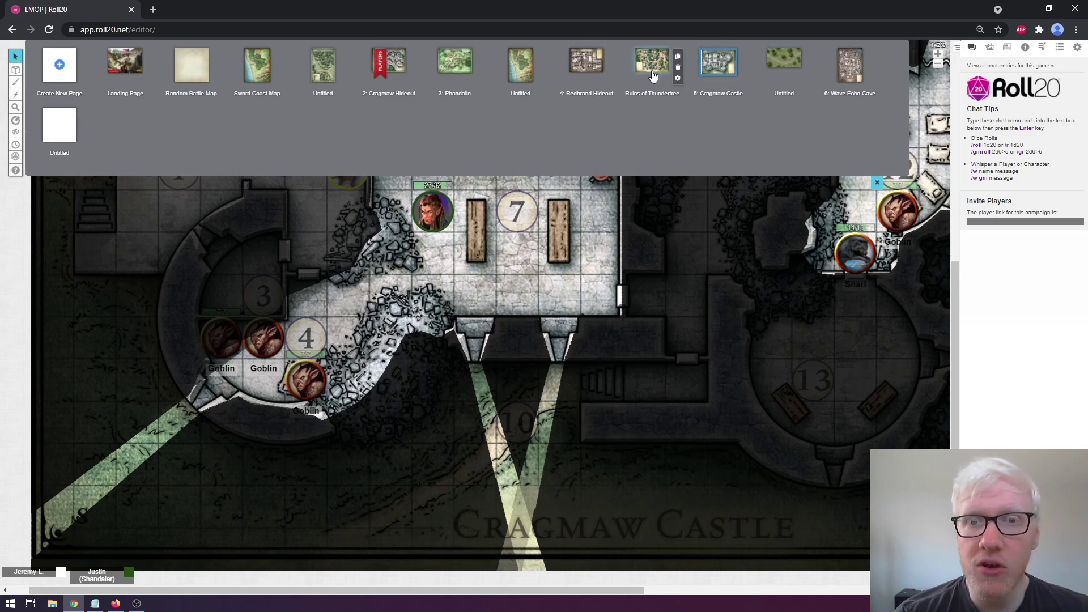
{"action": "left_click", "coordinate": [652, 72]}
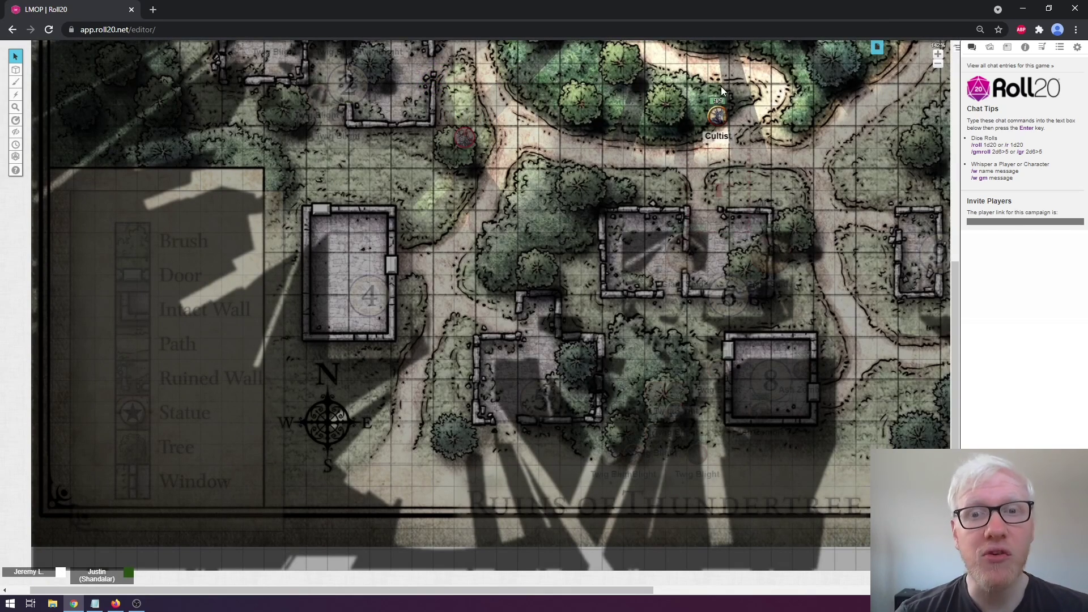
Return to the 5: Cragmaw Castle page and move the Players ribbon from 2: Cragmaw Hideout onto it
{"action": "left_click", "coordinate": [876, 48]}
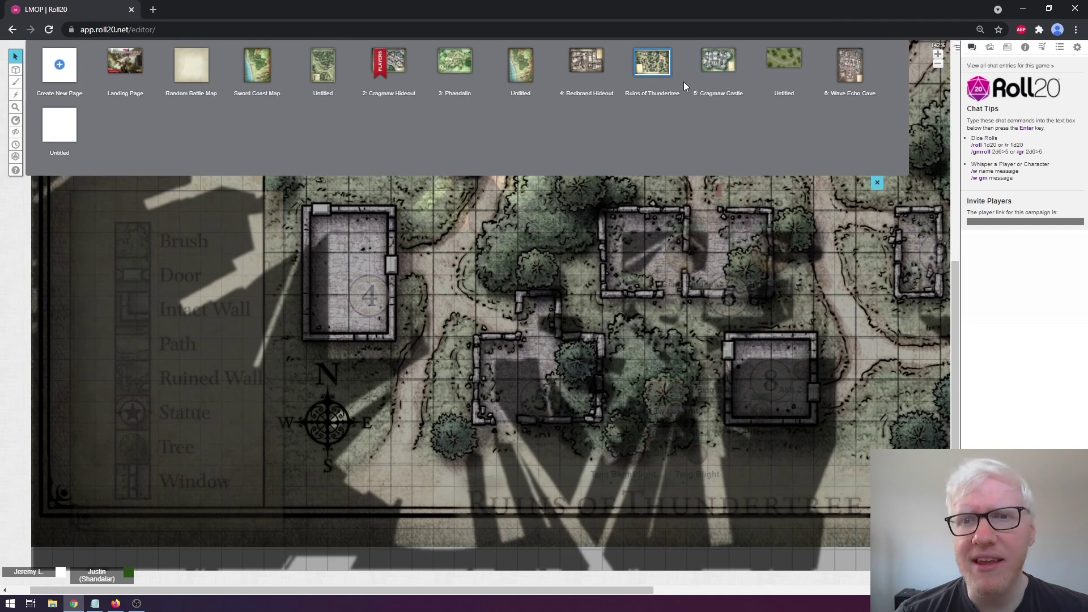
{"action": "left_click", "coordinate": [714, 53]}
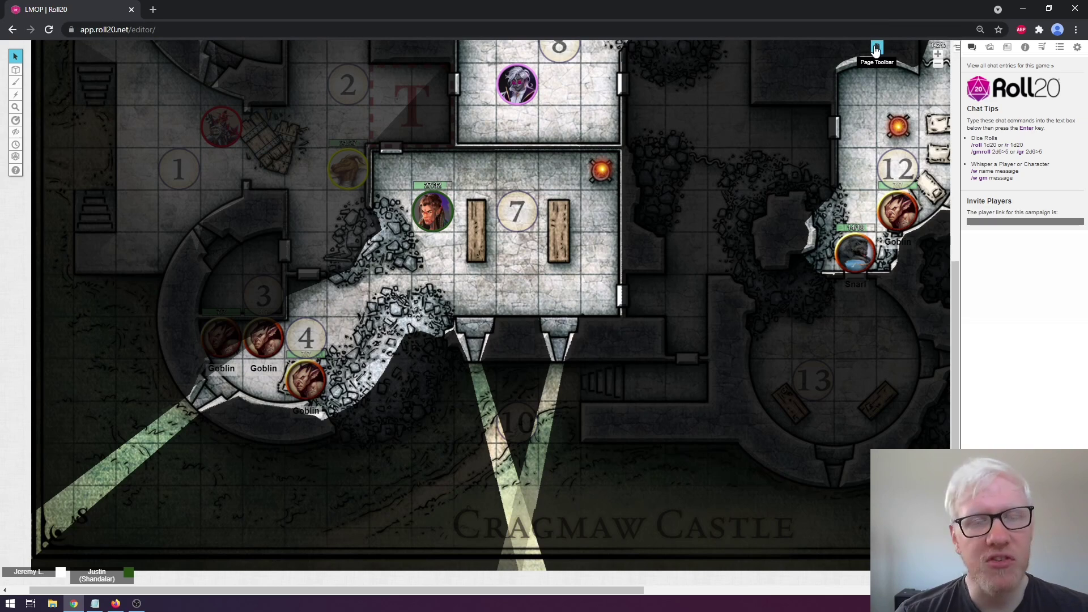
{"action": "left_click", "coordinate": [876, 48]}
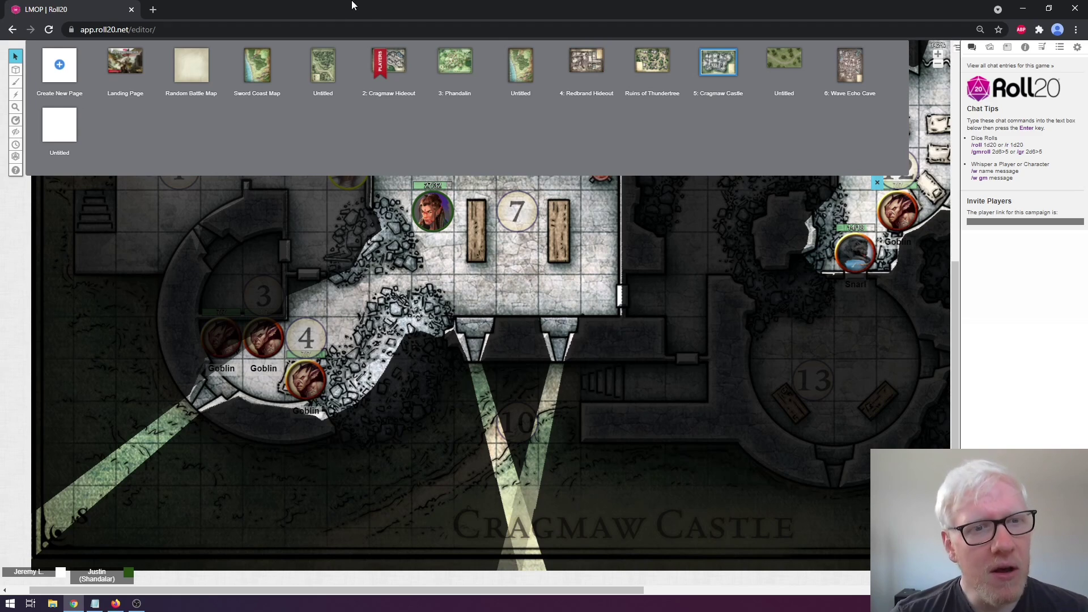
{"action": "mouse_move", "coordinate": [374, 73]}
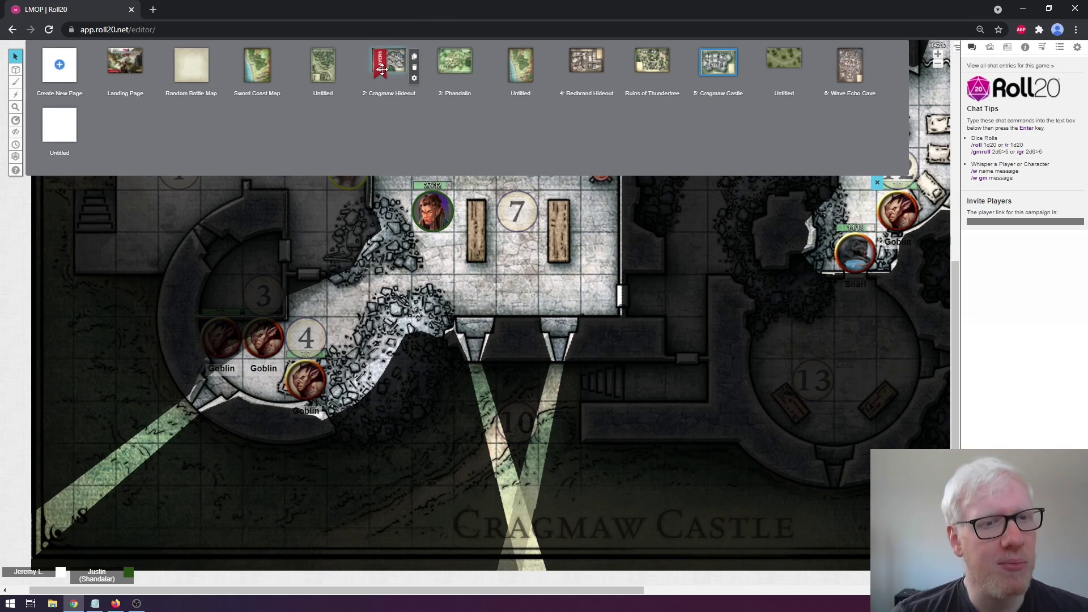
{"action": "left_click_drag", "start_coordinate": [380, 63], "coordinate": [712, 61]}
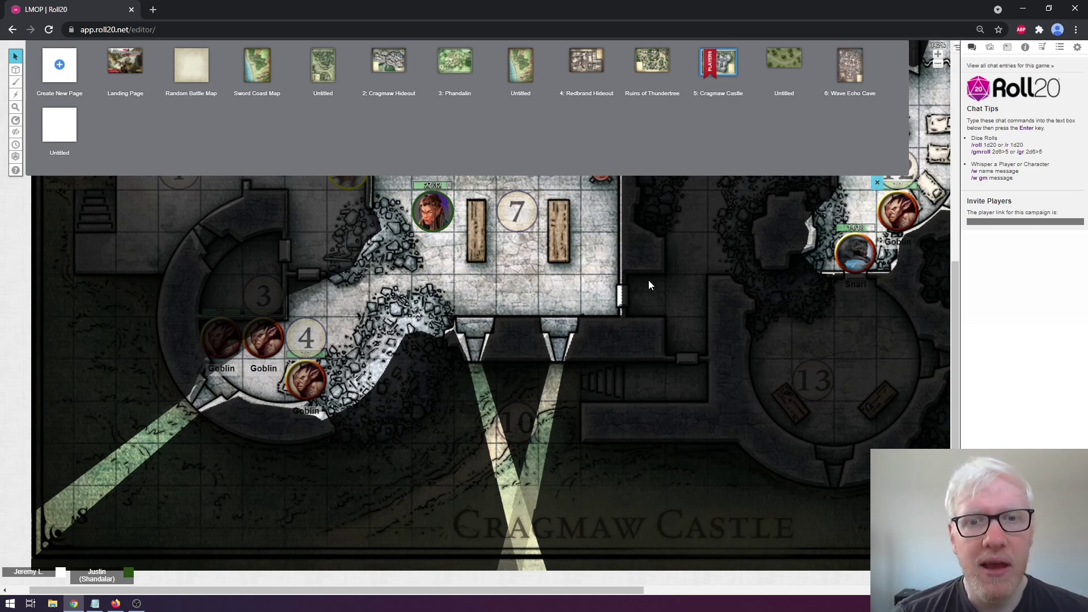
Move the Players ribbon to the 3: Phandalin page and back to 5: Cragmaw Castle
{"action": "left_click_drag", "start_coordinate": [710, 62], "coordinate": [478, 80]}
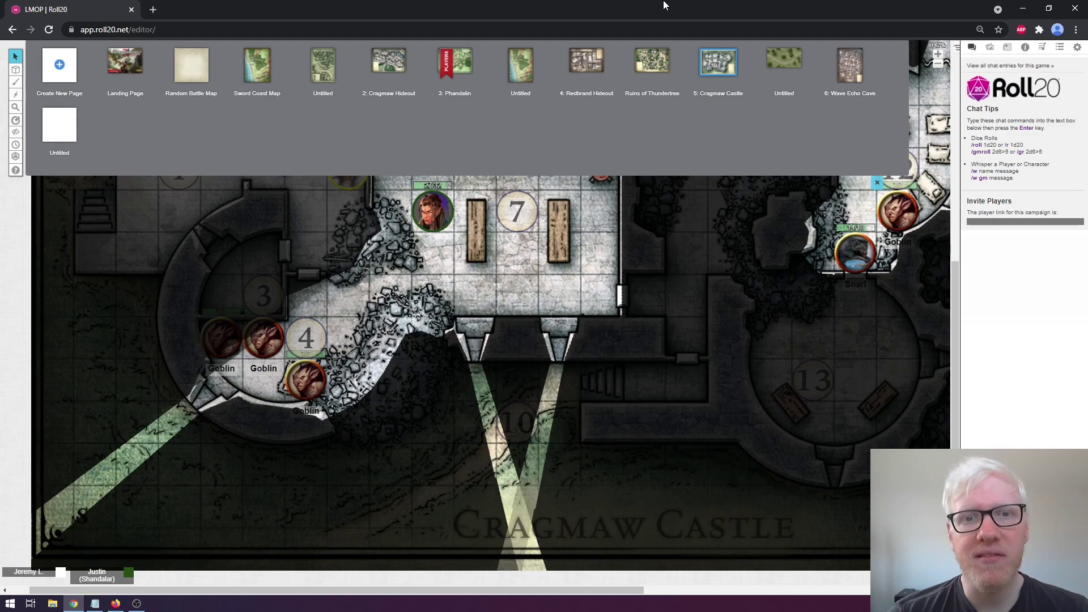
{"action": "left_click", "coordinate": [456, 73]}
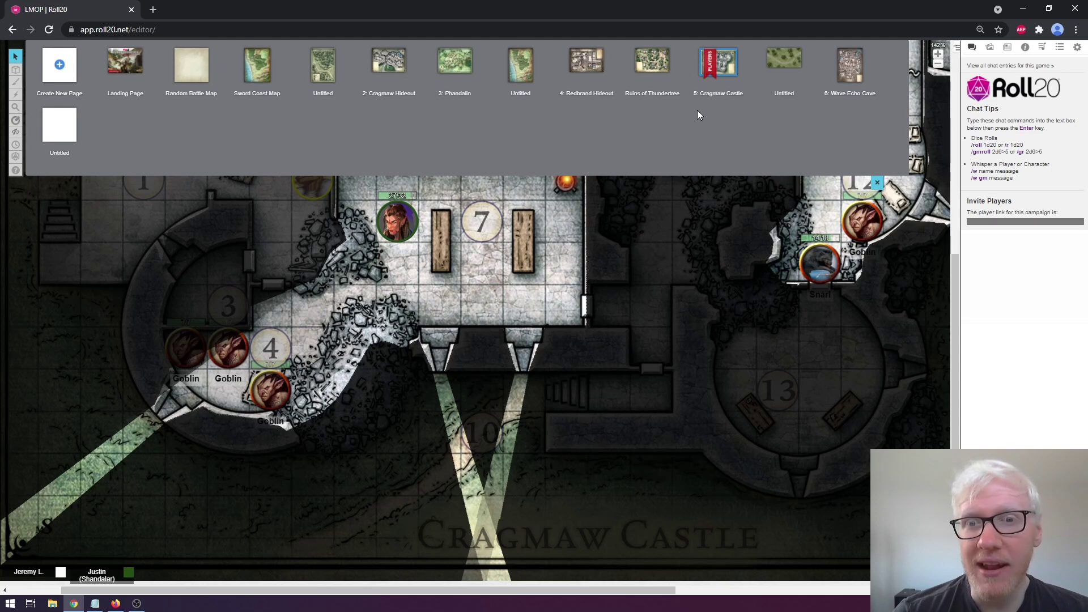
{"action": "mouse_move", "coordinate": [703, 65]}
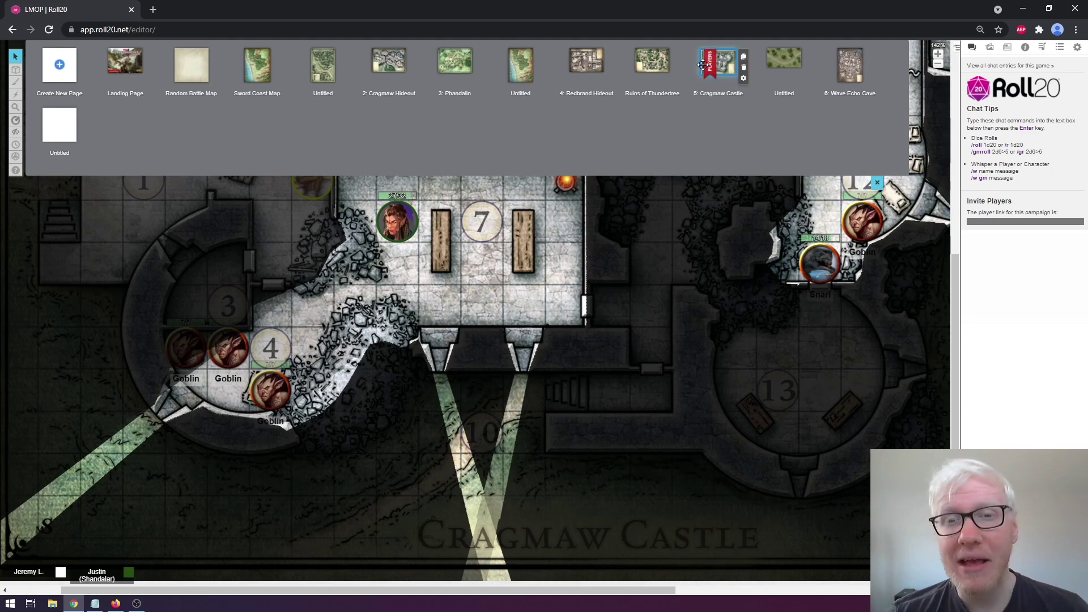
{"action": "mouse_move", "coordinate": [703, 65]}
{"action": "left_mouse_down"}
{"action": "mouse_move", "coordinate": [640, 62]}
{"action": "mouse_move", "coordinate": [734, 48]}
{"action": "mouse_move", "coordinate": [725, 63]}
{"action": "mouse_move", "coordinate": [272, 101]}
{"action": "mouse_move", "coordinate": [715, 64]}
{"action": "left_mouse_up"}
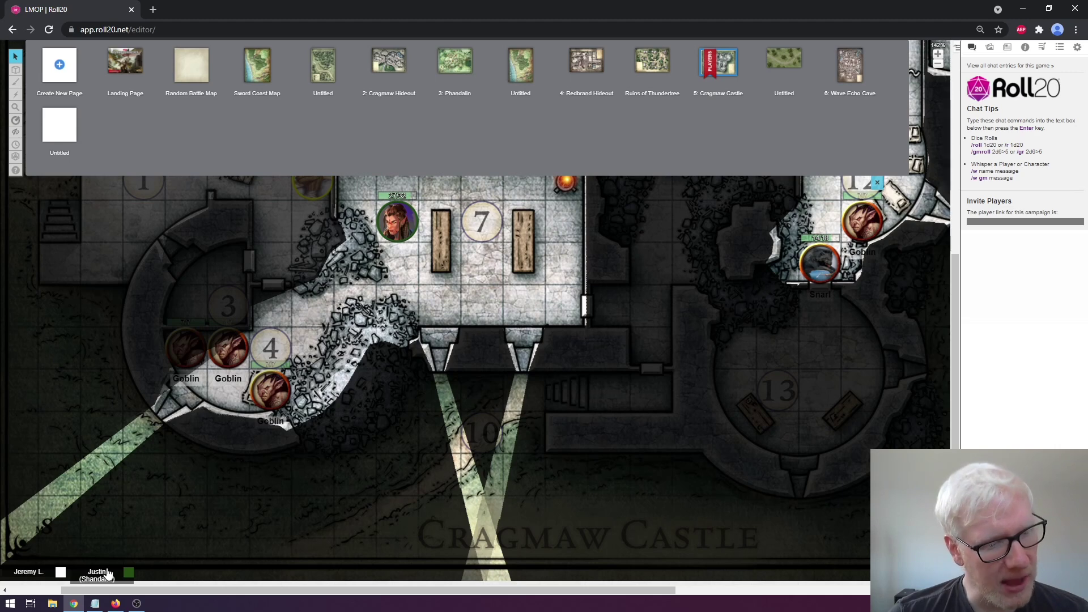
Send only the player with the green colour marker to the 3: Phandalin page and close the page list
{"action": "left_click_drag", "start_coordinate": [98, 573], "coordinate": [450, 79]}
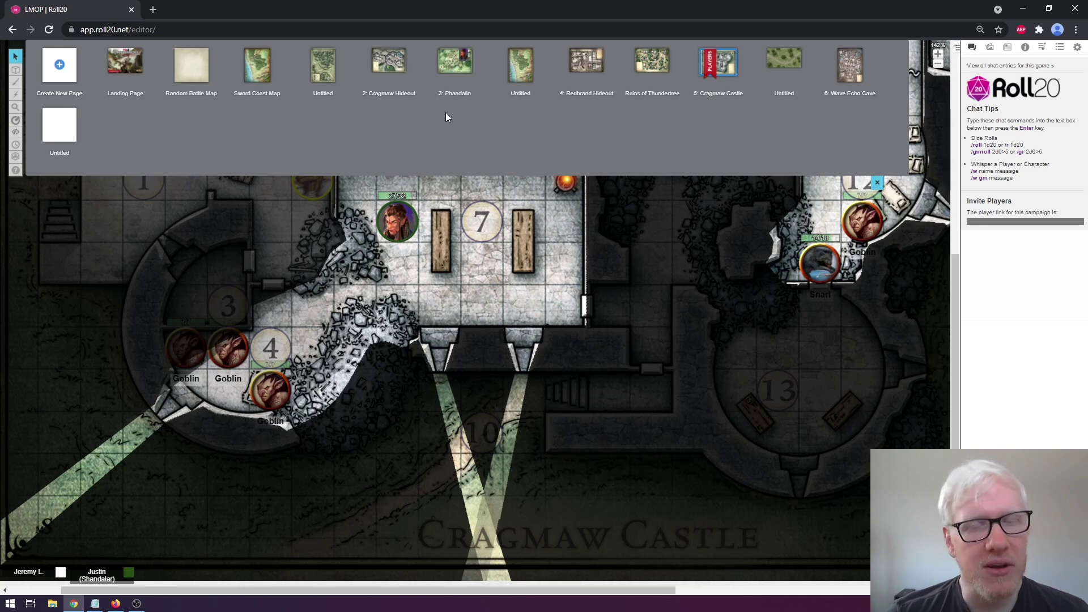
{"action": "mouse_move", "coordinate": [664, 64]}
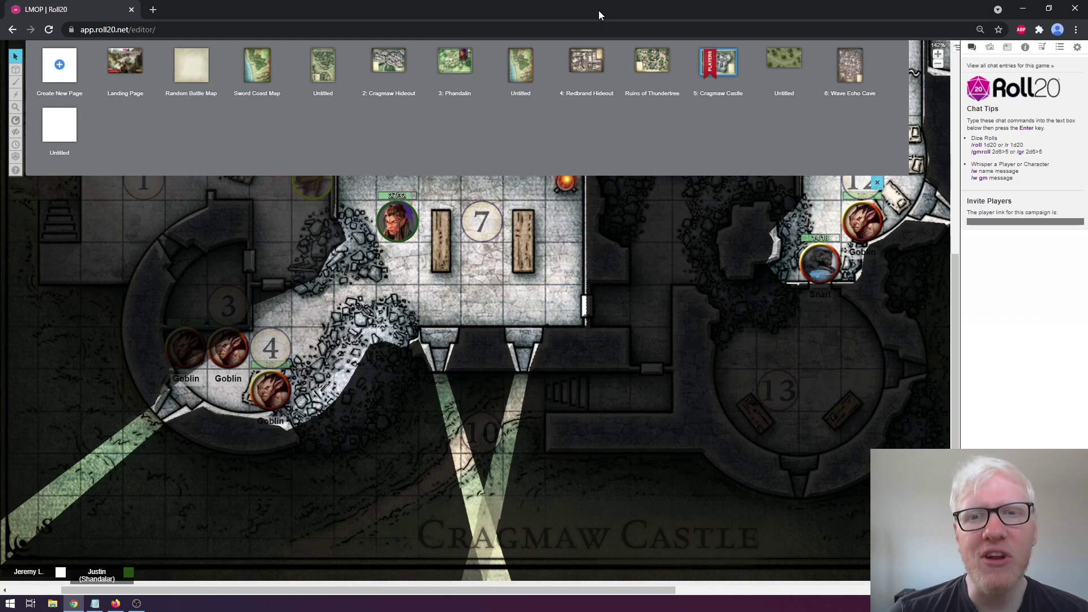
{"action": "mouse_move", "coordinate": [449, 58]}
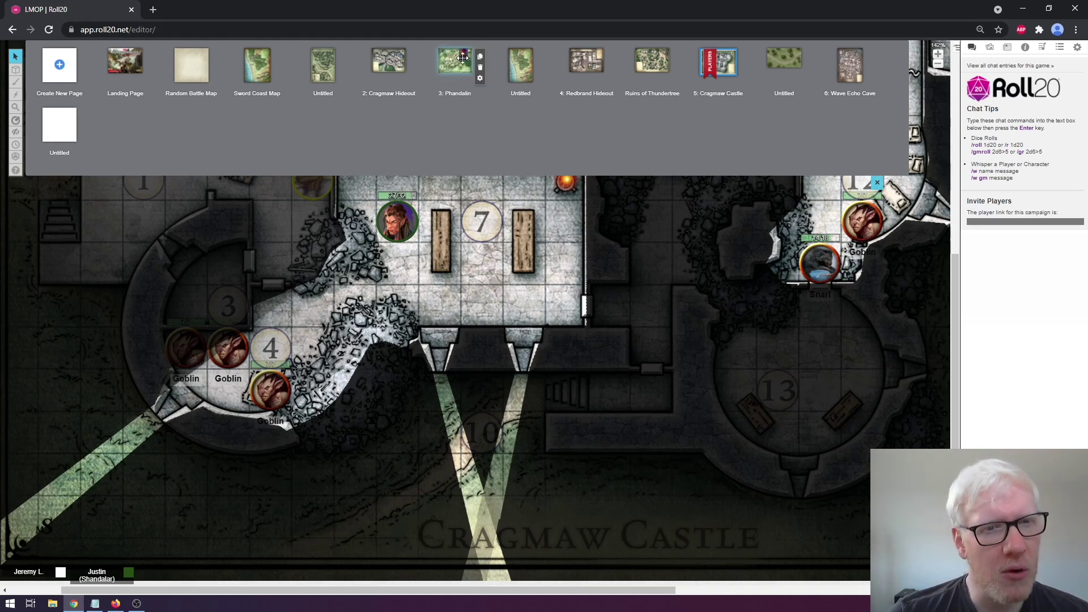
{"action": "left_click_drag", "start_coordinate": [703, 72], "coordinate": [711, 67]}
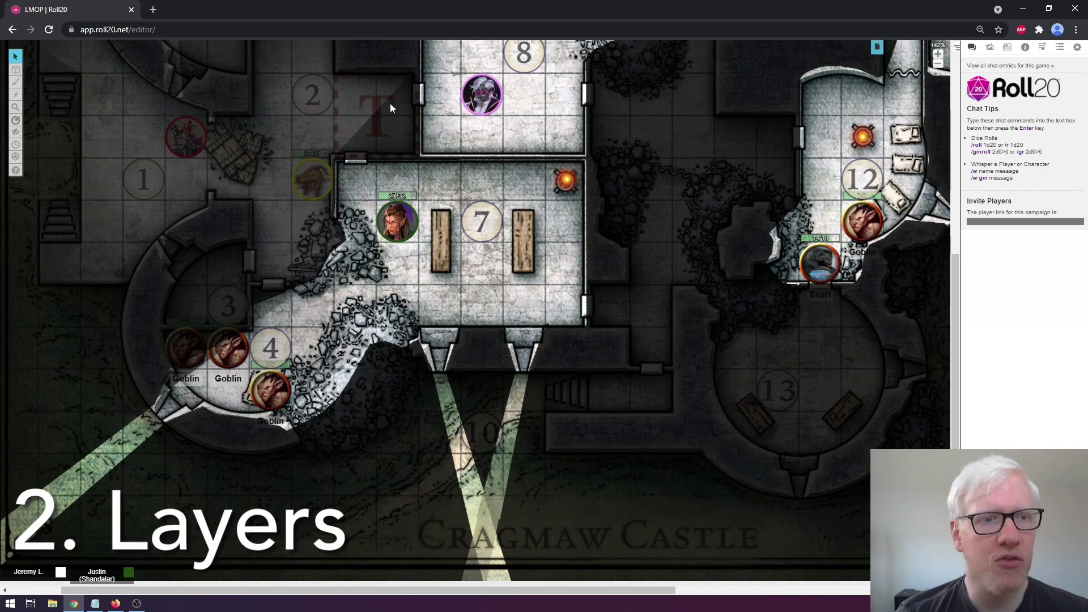
Switch to the Map & Background layer and select the Cragmaw Castle map image
{"action": "mouse_move", "coordinate": [23, 84]}
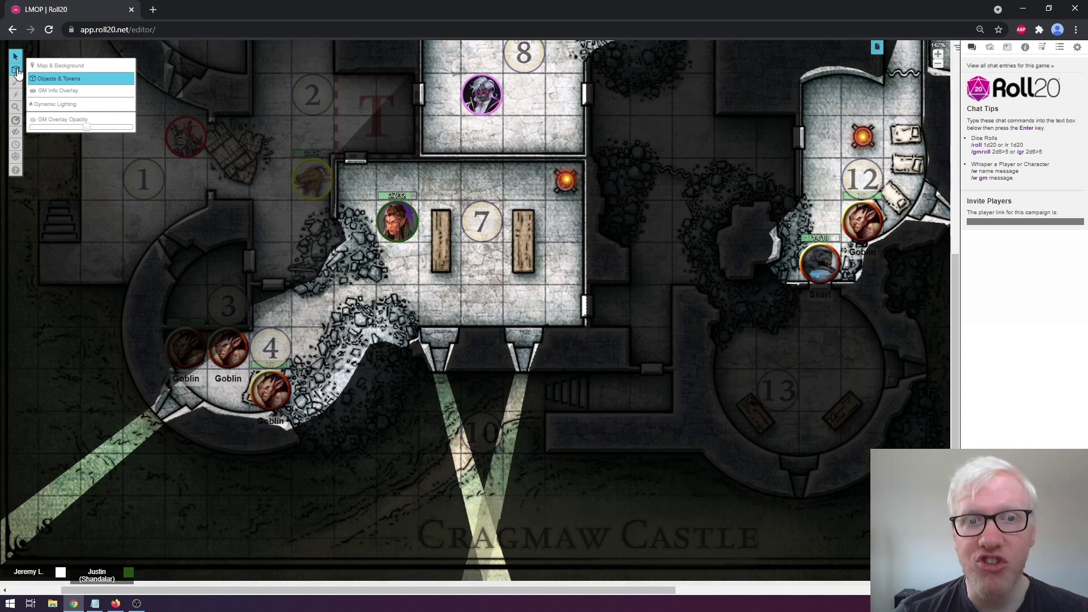
{"action": "left_click", "coordinate": [57, 66]}
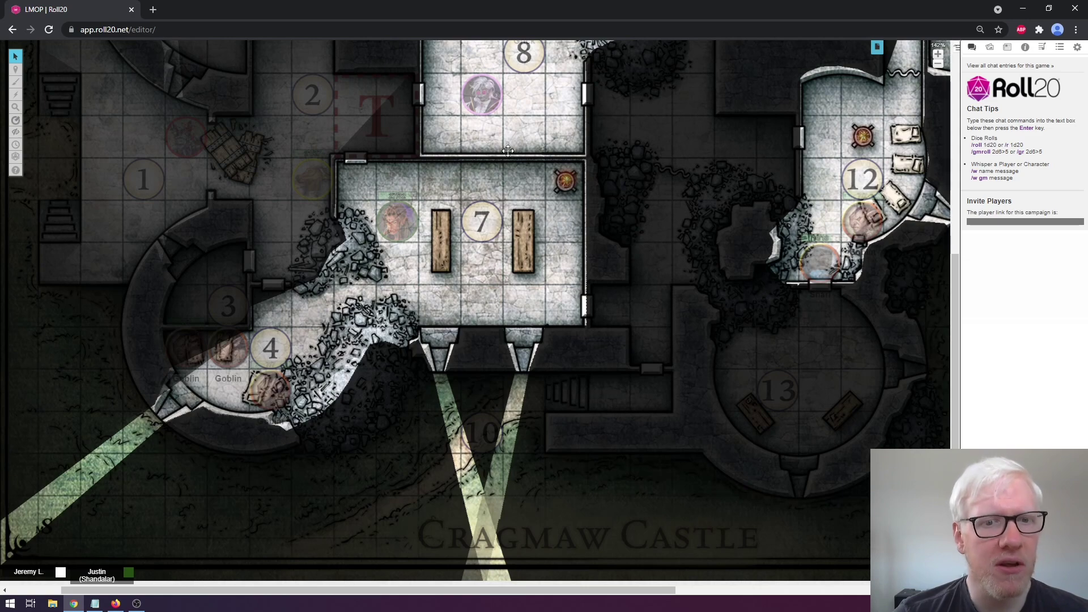
{"action": "scroll", "coordinate": [523, 149], "scroll_direction": "down", "scroll_amount": 5}
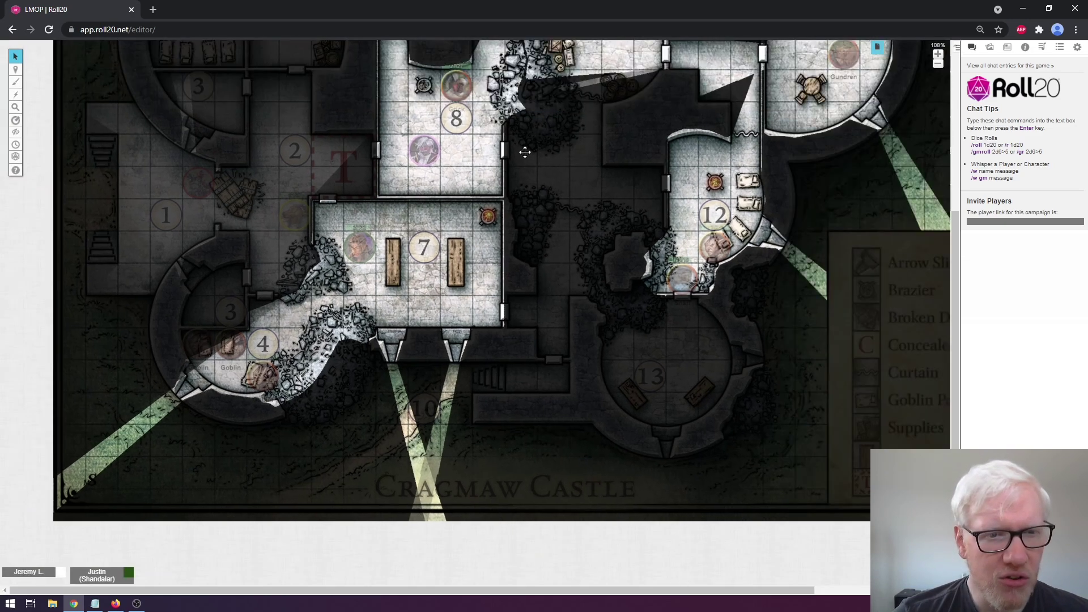
{"action": "scroll", "coordinate": [479, 162], "scroll_direction": "up", "scroll_amount": 2}
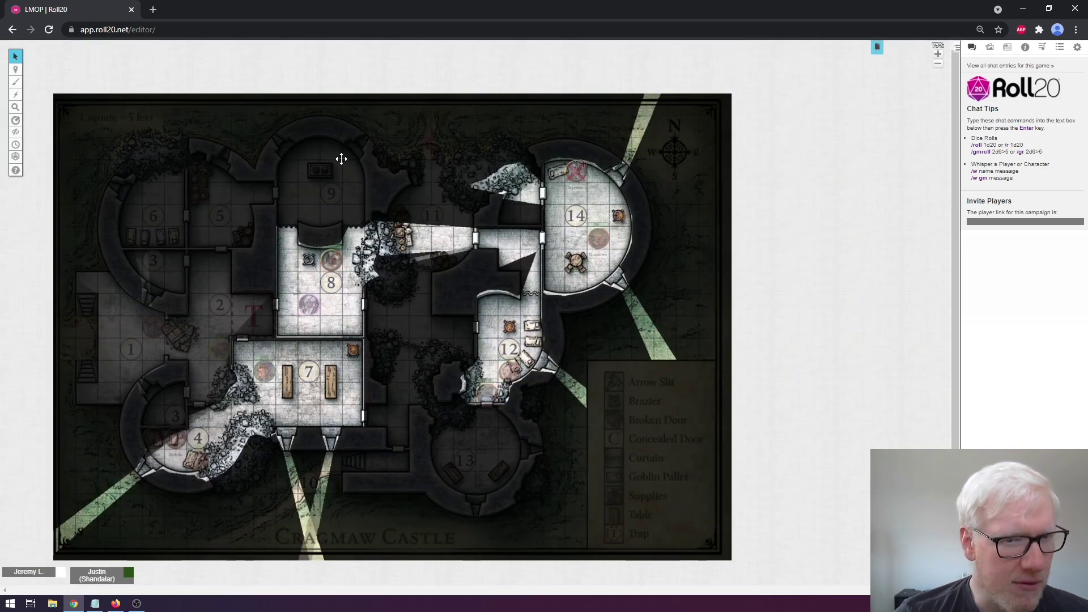
{"action": "left_click_drag", "start_coordinate": [334, 158], "coordinate": [326, 117]}
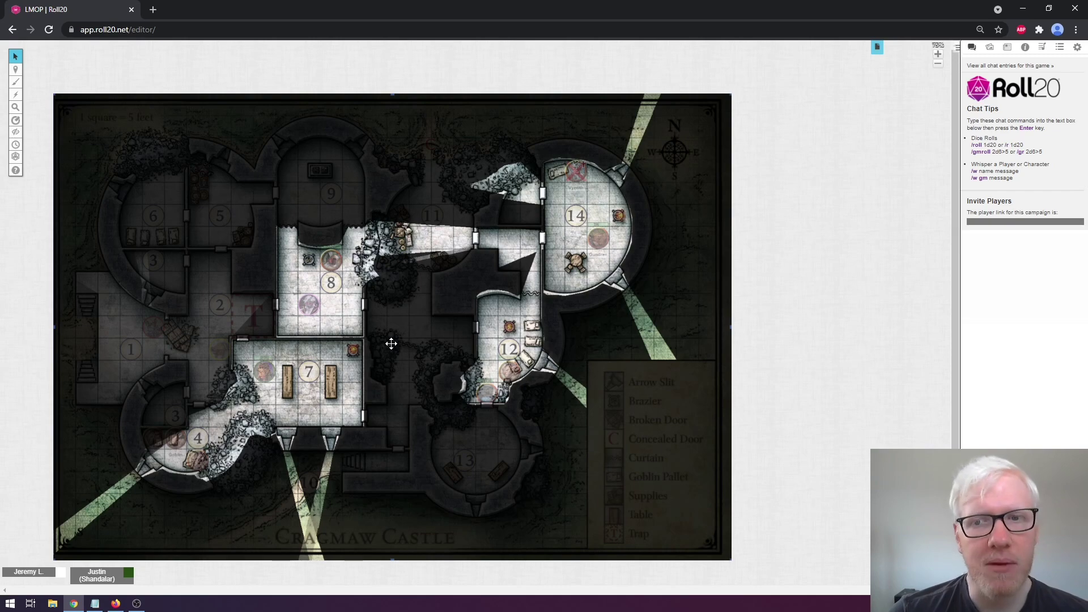
{"action": "scroll", "coordinate": [346, 425], "scroll_direction": "up", "scroll_amount": 5}
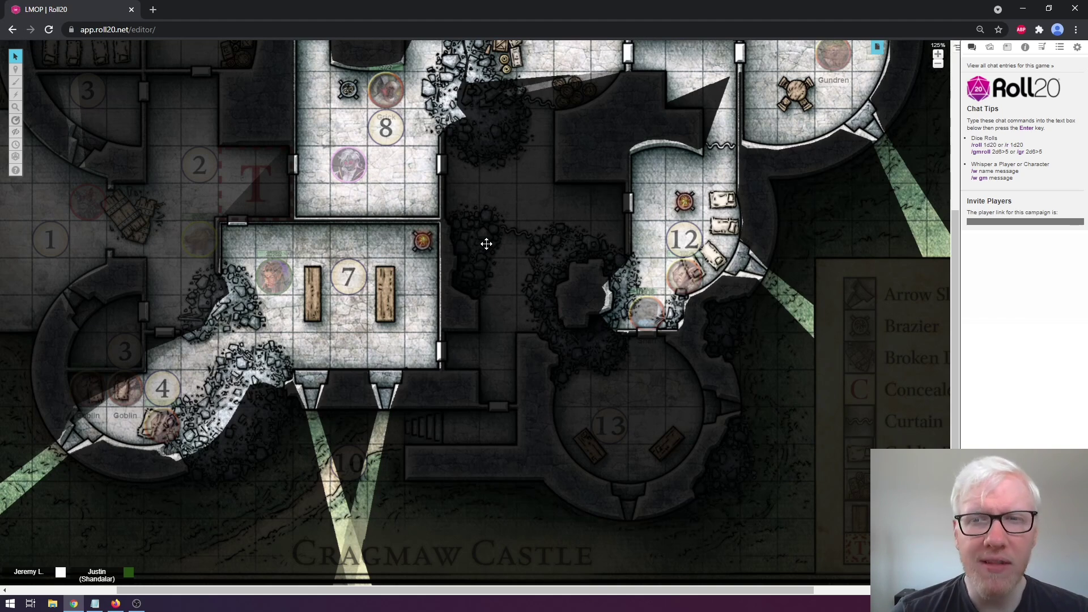
{"action": "left_click_drag", "start_coordinate": [460, 247], "coordinate": [508, 214]}
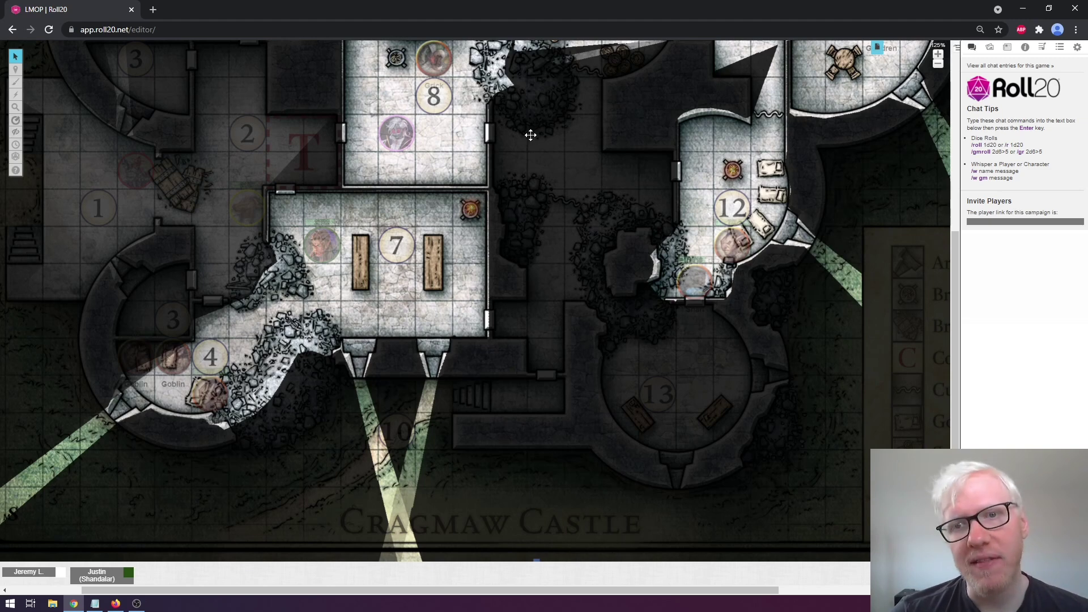
Switch to the Objects & Tokens layer and move the green-ringed character token in room 7 up one square
{"action": "mouse_move", "coordinate": [59, 80]}
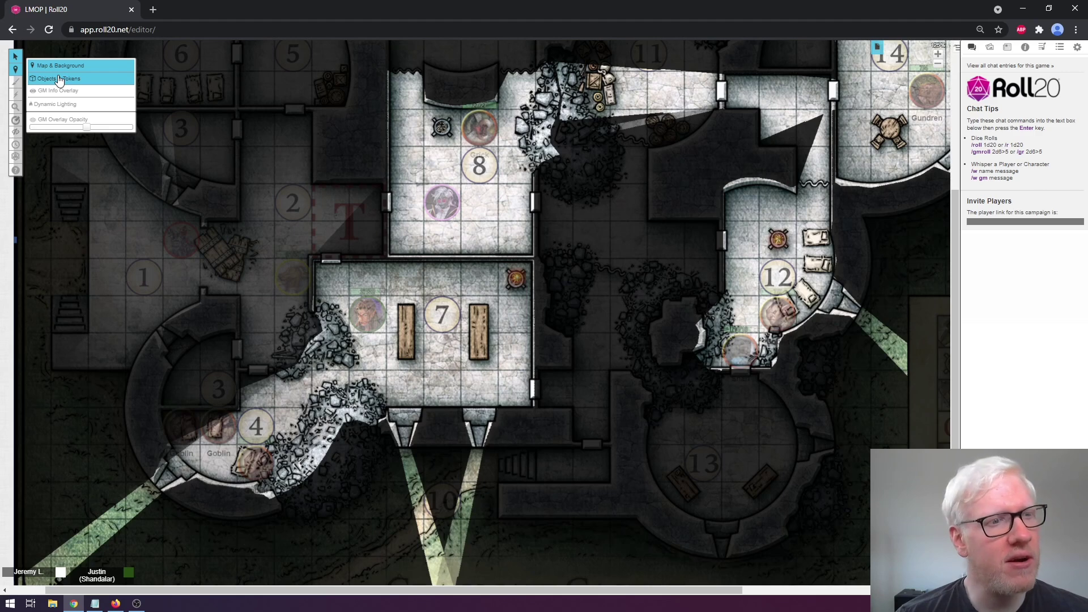
{"action": "left_click", "coordinate": [59, 79]}
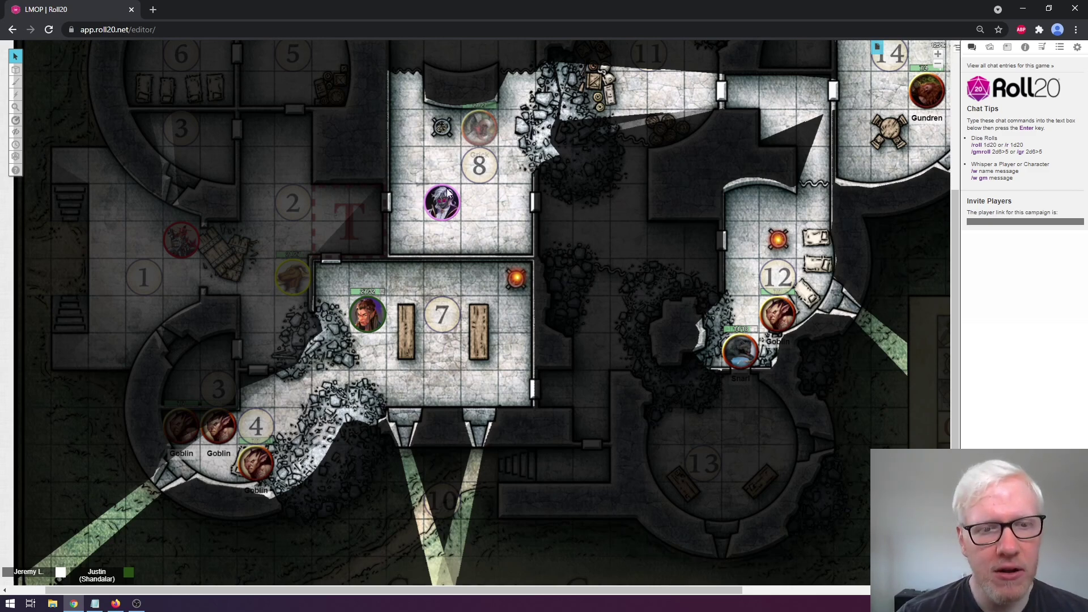
{"action": "scroll", "coordinate": [446, 188], "scroll_direction": "up", "scroll_amount": 1}
{"action": "scroll", "coordinate": [559, 165], "scroll_direction": "up", "scroll_amount": 3}
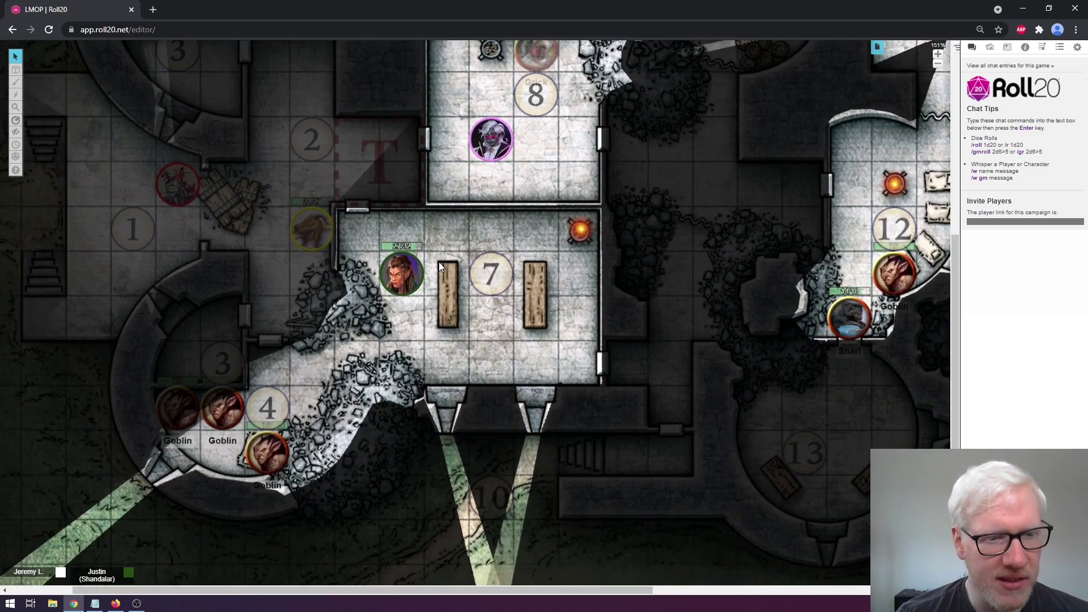
{"action": "left_click_drag", "start_coordinate": [408, 269], "coordinate": [496, 224]}
{"action": "mouse_move", "coordinate": [491, 139]}
{"action": "left_mouse_down"}
{"action": "mouse_move", "coordinate": [573, 106]}
{"action": "mouse_move", "coordinate": [582, 134]}
{"action": "mouse_move", "coordinate": [491, 139]}
{"action": "left_mouse_up"}
{"action": "left_click_drag", "start_coordinate": [490, 230], "coordinate": [402, 230]}
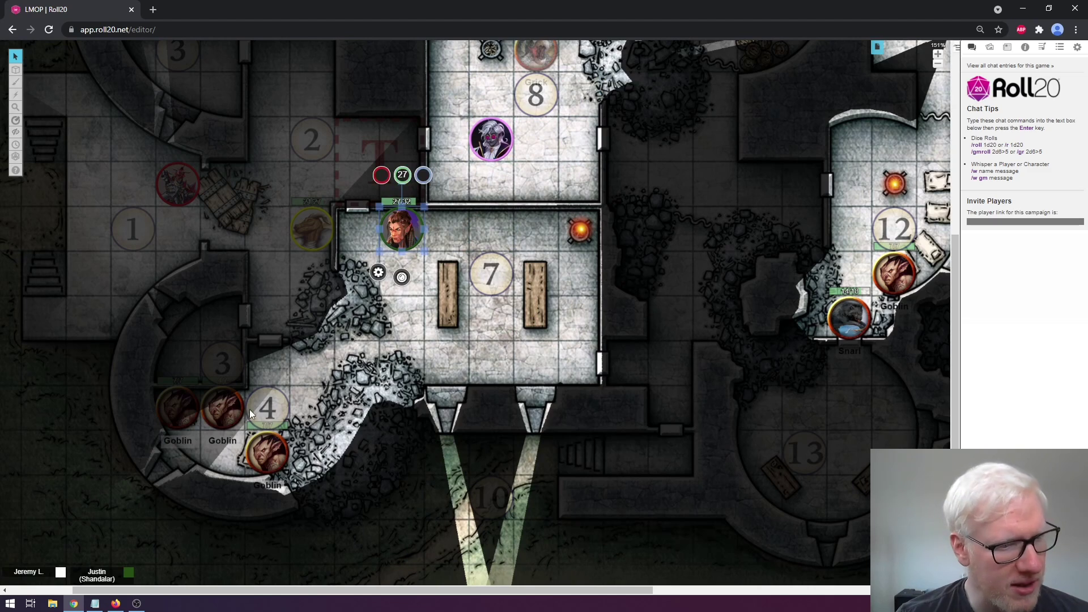
Select the middle goblin token in area 4 and deselect it again
{"action": "left_click", "coordinate": [226, 413]}
{"action": "mouse_move", "coordinate": [230, 417]}
{"action": "left_mouse_down"}
{"action": "mouse_move", "coordinate": [320, 417]}
{"action": "mouse_move", "coordinate": [230, 417]}
{"action": "left_mouse_up"}
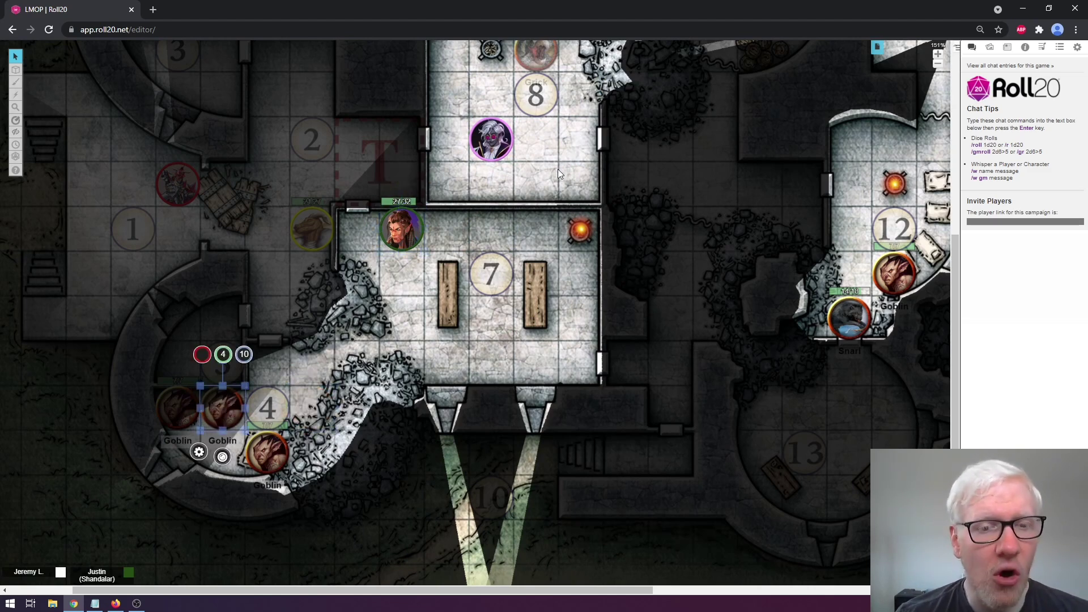
{"action": "left_click", "coordinate": [510, 278]}
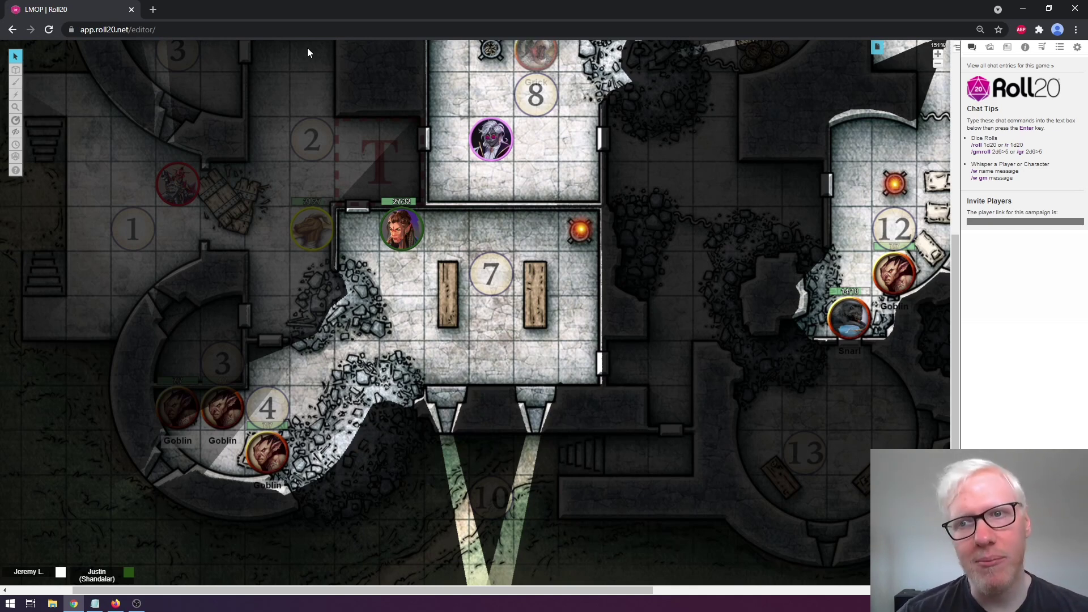
Switch the active layer to GM Info Overlay
{"action": "mouse_move", "coordinate": [15, 69]}
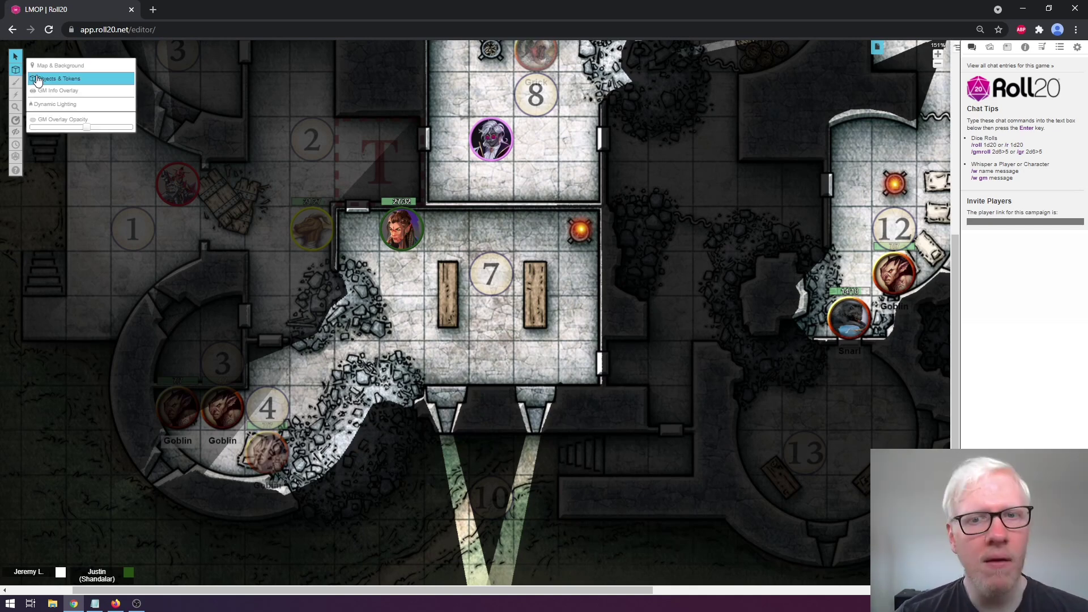
{"action": "left_click", "coordinate": [95, 92]}
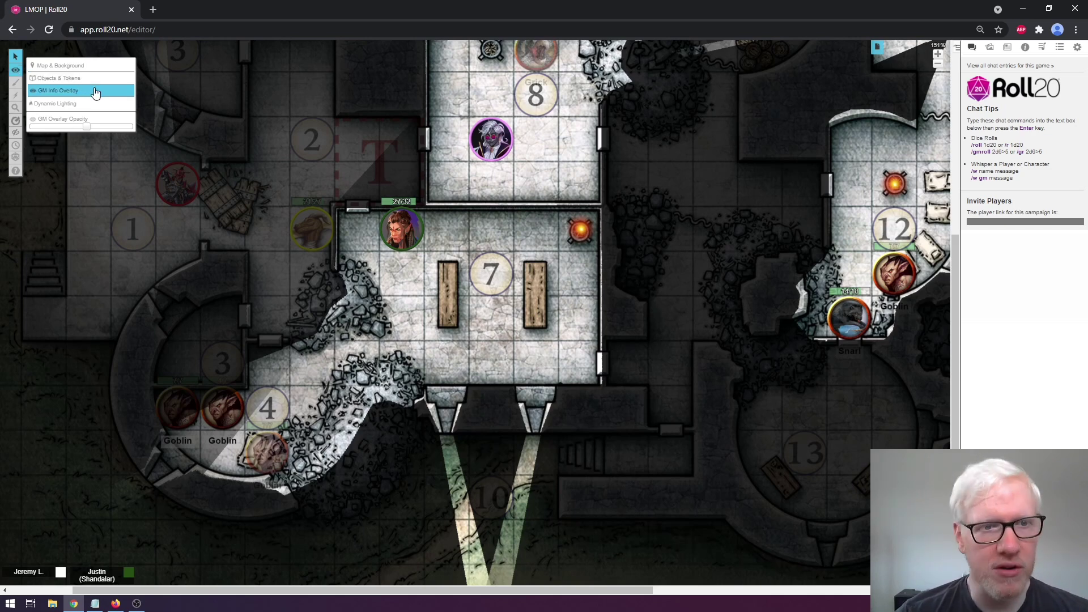
Move the faded goblin token from area 4 into room 7, two squares below the green-ringed character token
{"action": "scroll", "coordinate": [490, 246], "scroll_direction": "down", "scroll_amount": 2}
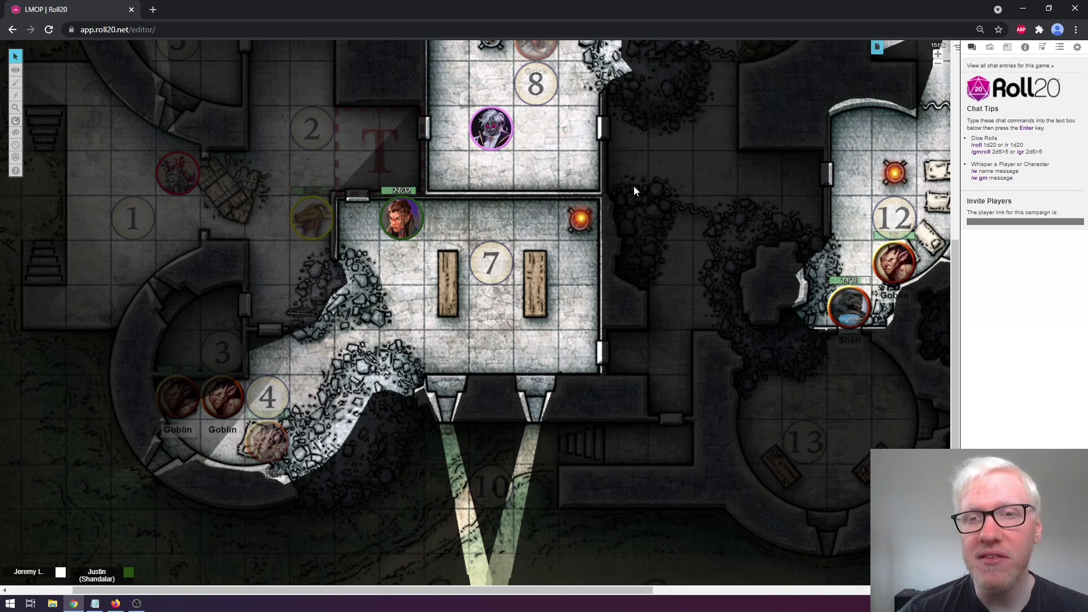
{"action": "left_click_drag", "start_coordinate": [280, 440], "coordinate": [416, 303]}
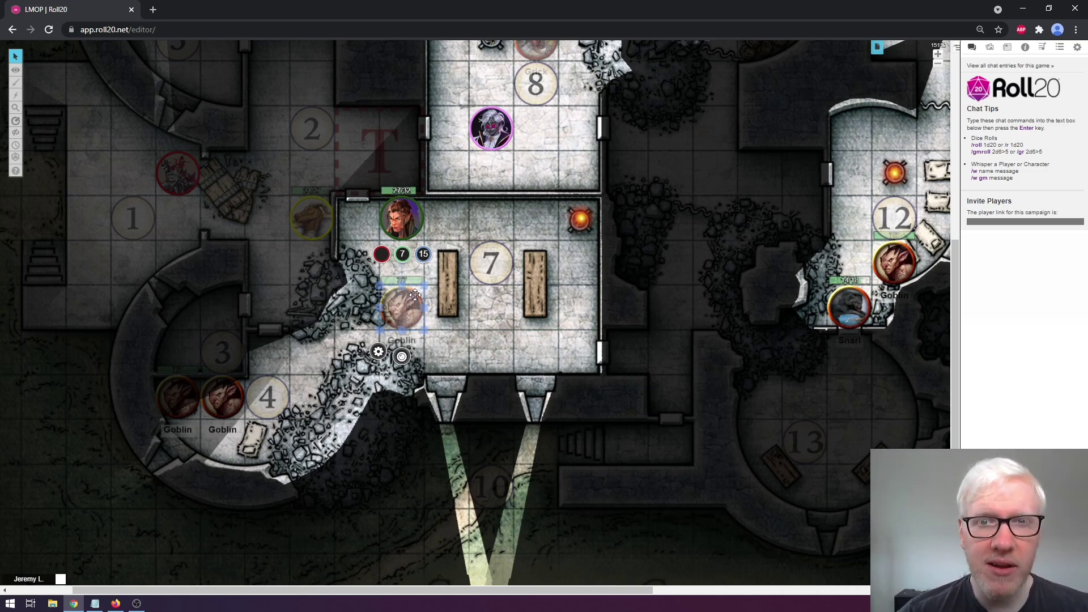
{"action": "mouse_move", "coordinate": [415, 294]}
{"action": "left_mouse_down"}
{"action": "mouse_move", "coordinate": [491, 306]}
{"action": "mouse_move", "coordinate": [488, 294]}
{"action": "mouse_move", "coordinate": [401, 309]}
{"action": "left_mouse_up"}
{"action": "left_click", "coordinate": [568, 223]}
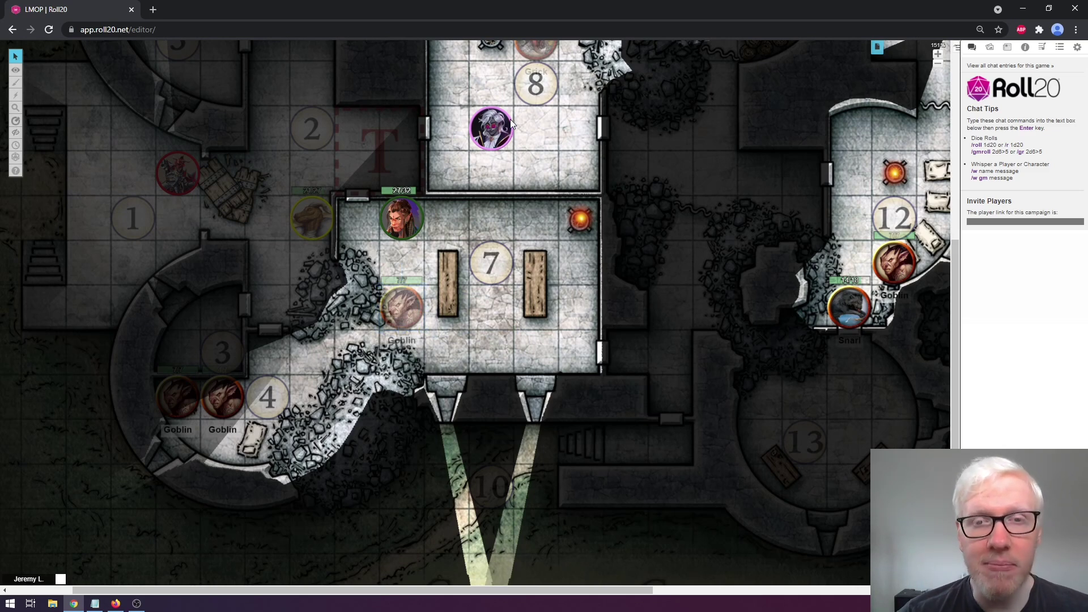
Transfer the faded goblin token in room 7 from the GM layer to the Token Layer
{"action": "left_click", "coordinate": [398, 314]}
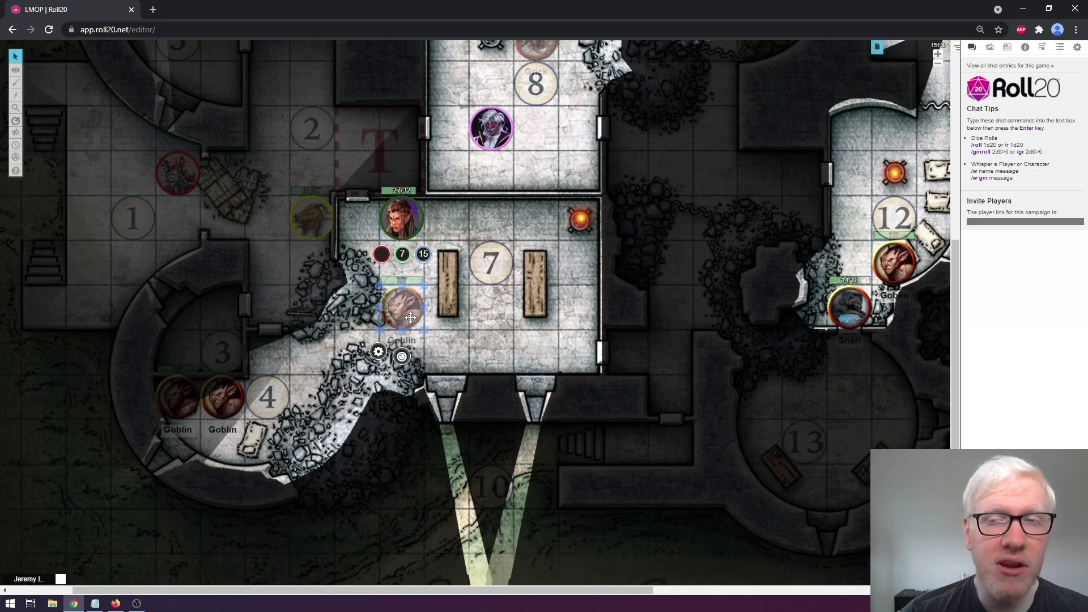
{"action": "right_click", "coordinate": [410, 317]}
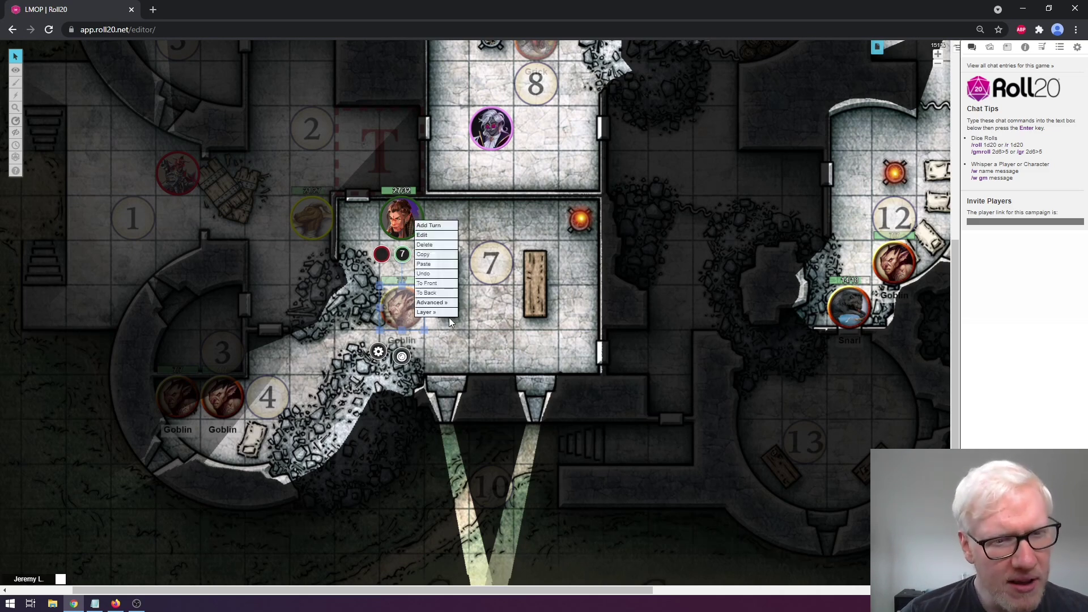
{"action": "mouse_move", "coordinate": [450, 312]}
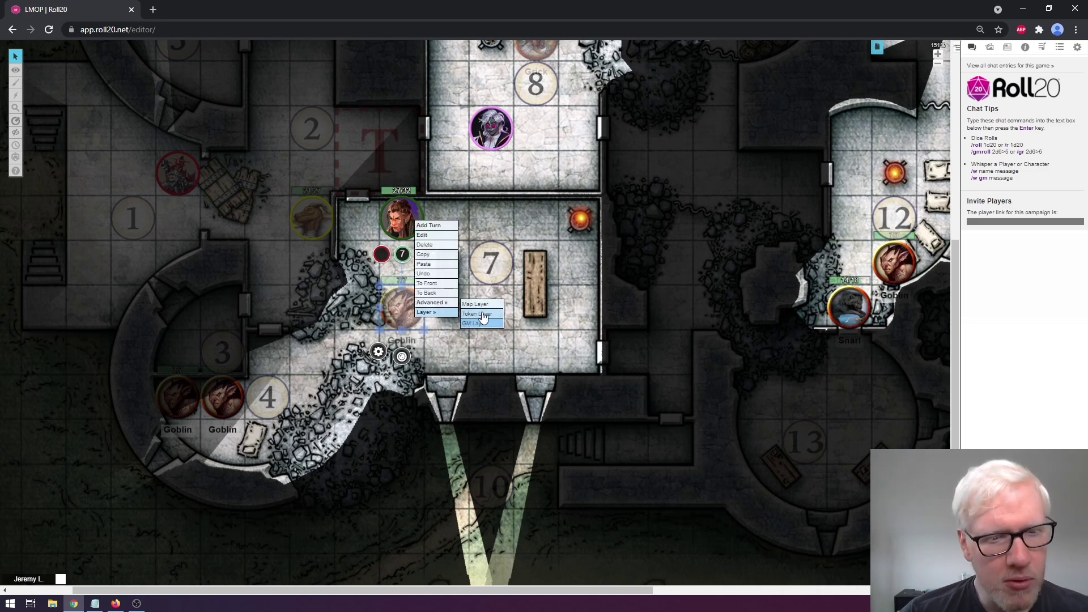
{"action": "left_click", "coordinate": [485, 315]}
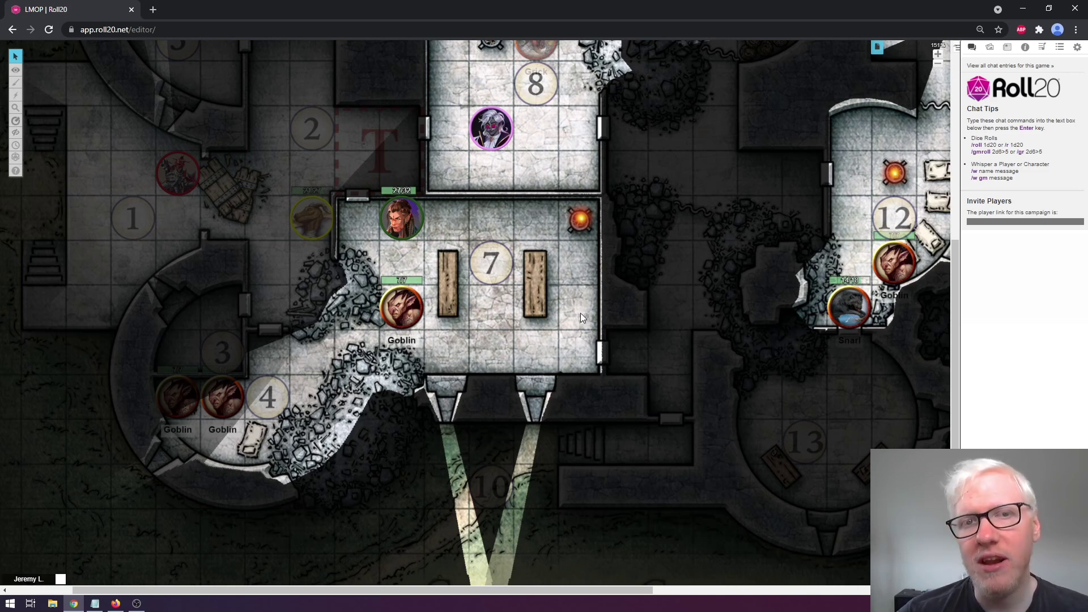
Show the Dynamic Lighting layer briefly, and make Objects & Tokens the active layer
{"action": "left_click", "coordinate": [96, 104]}
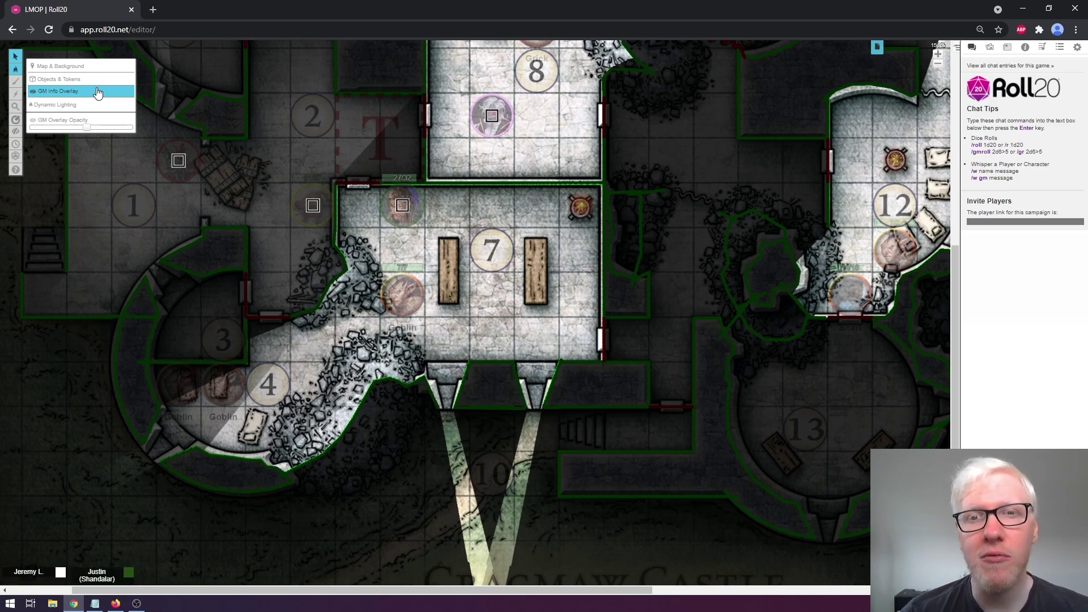
{"action": "left_click", "coordinate": [65, 79]}
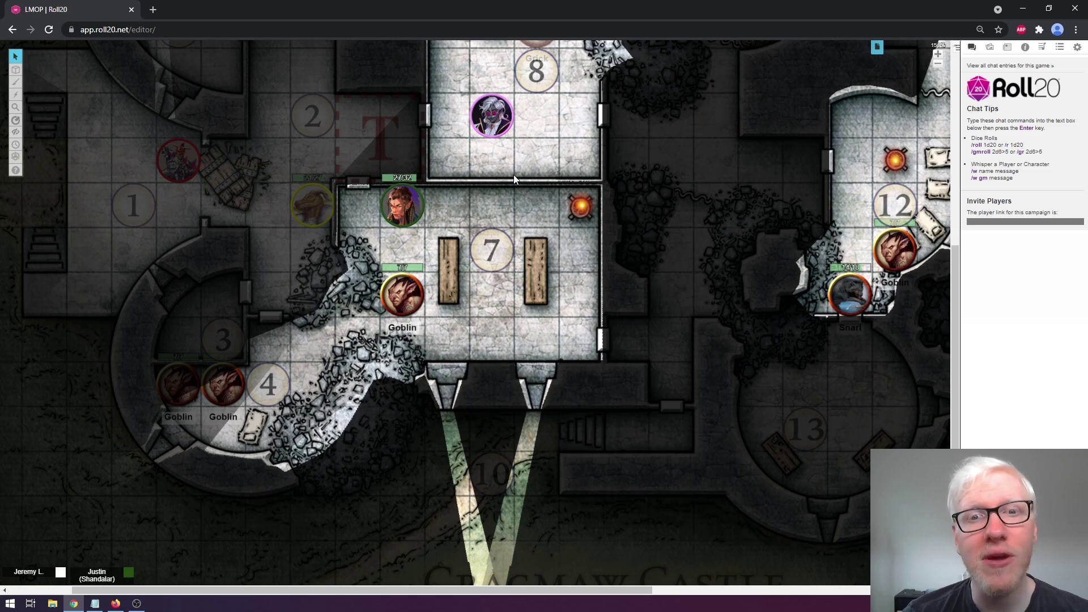
Open the token settings of the green-ringed character in room 7 and review who can be set to control it
{"action": "left_click", "coordinate": [405, 211]}
{"action": "double_click", "coordinate": [405, 211]}
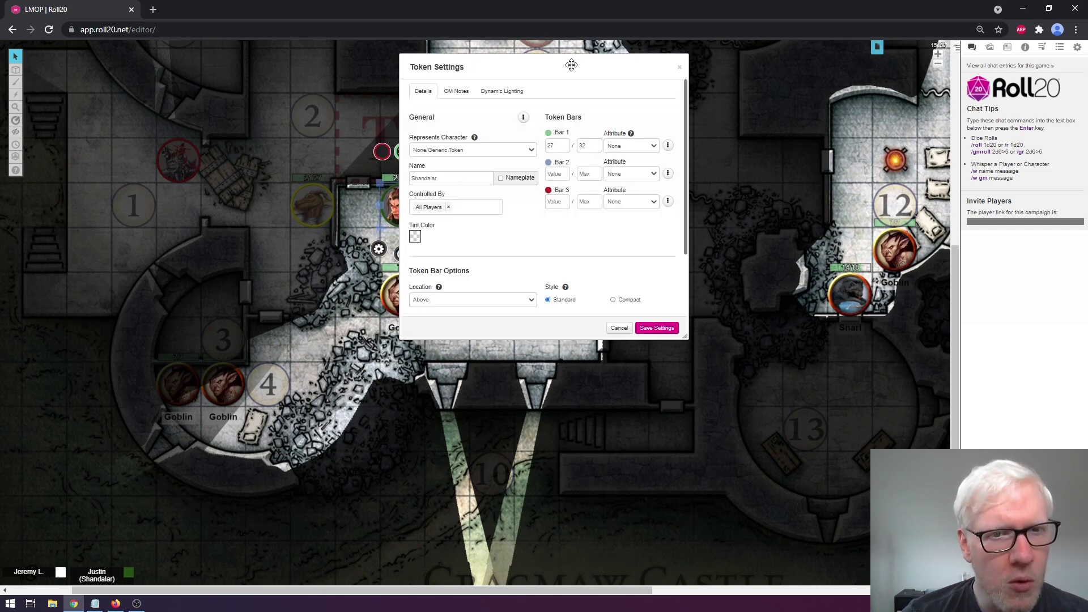
{"action": "left_click_drag", "start_coordinate": [572, 63], "coordinate": [613, 95]}
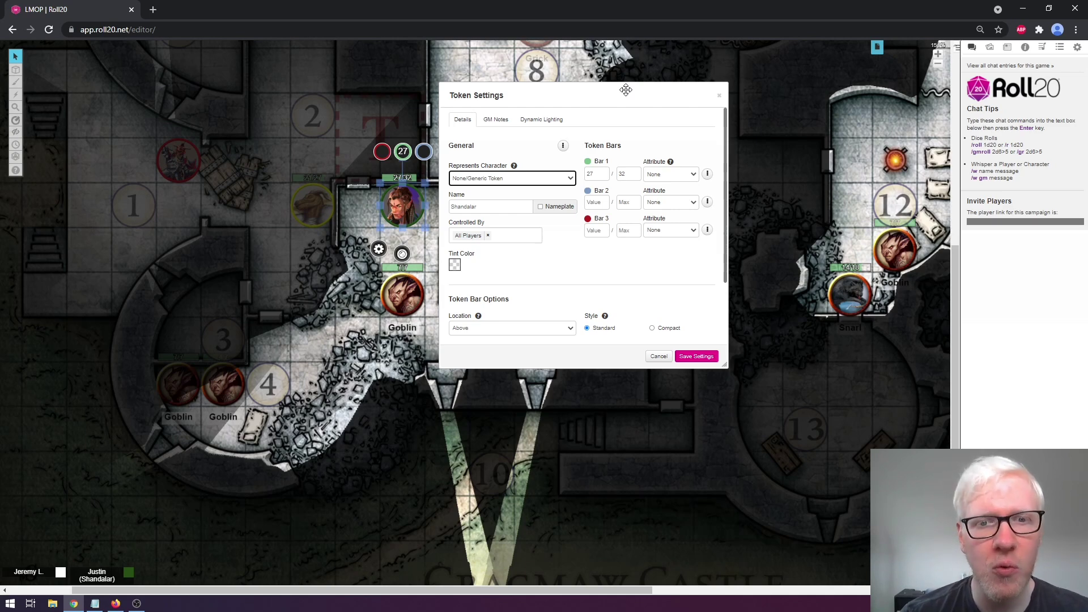
{"action": "left_click", "coordinate": [541, 262]}
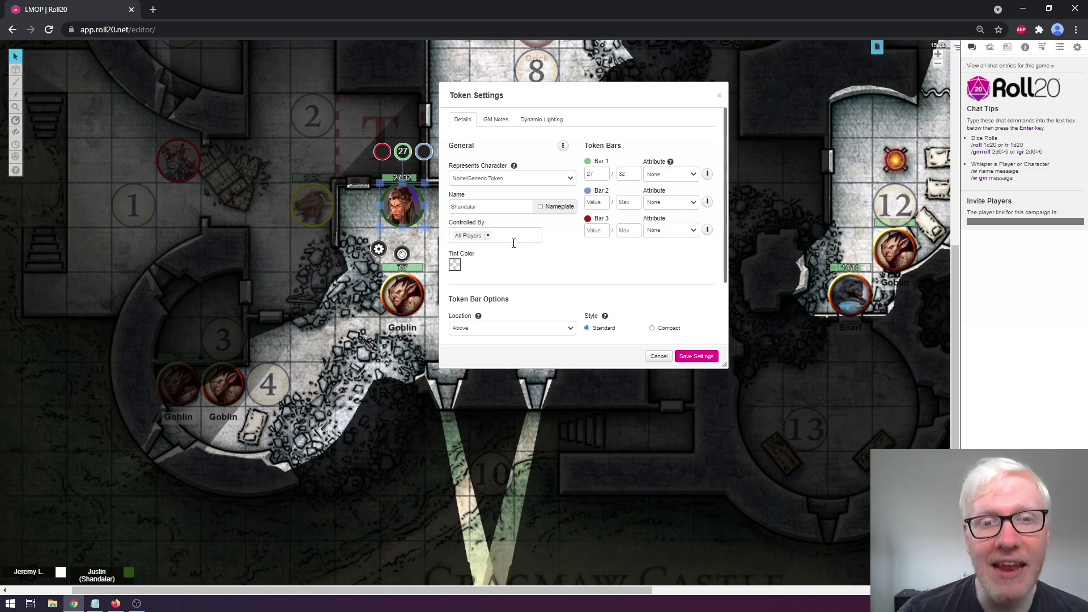
{"action": "left_click", "coordinate": [513, 243]}
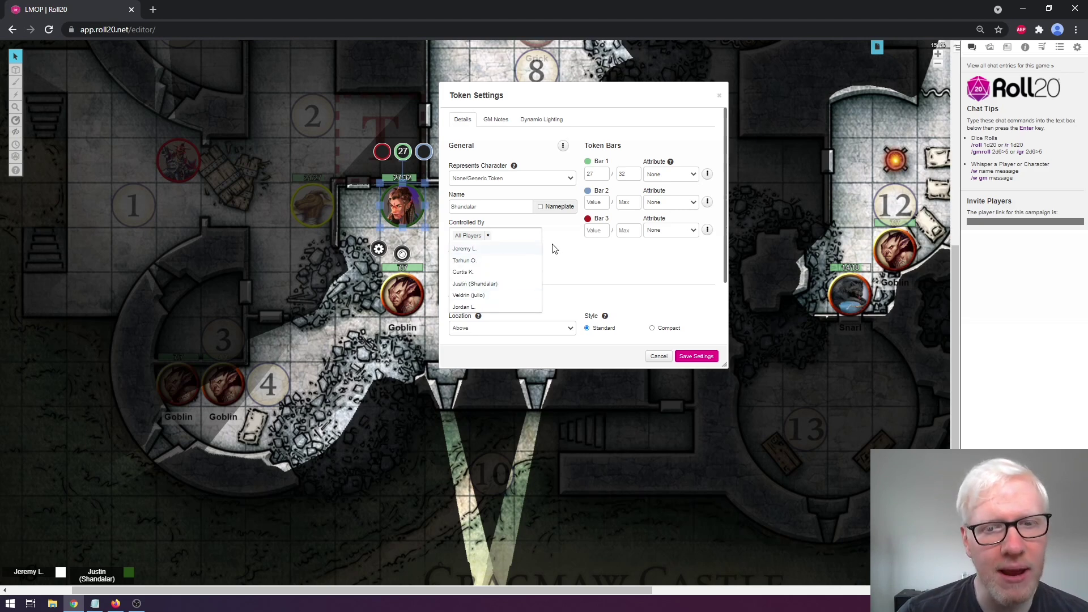
{"action": "left_click", "coordinate": [599, 279]}
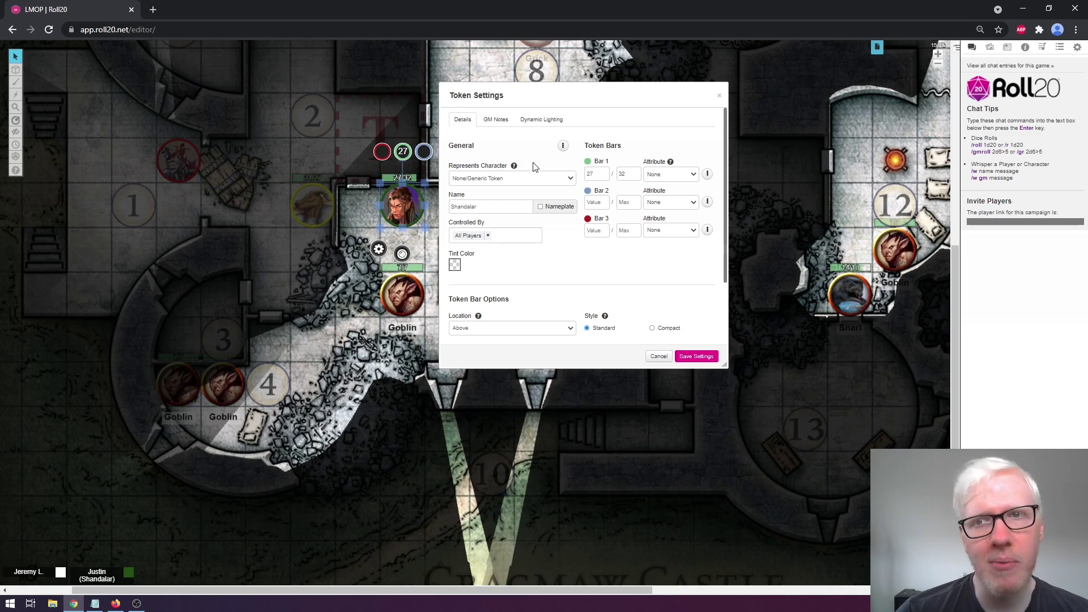
Review the attributes that can be linked to Bar 1, leaving the attribute set to None
{"action": "left_click_drag", "start_coordinate": [589, 91], "coordinate": [609, 66]}
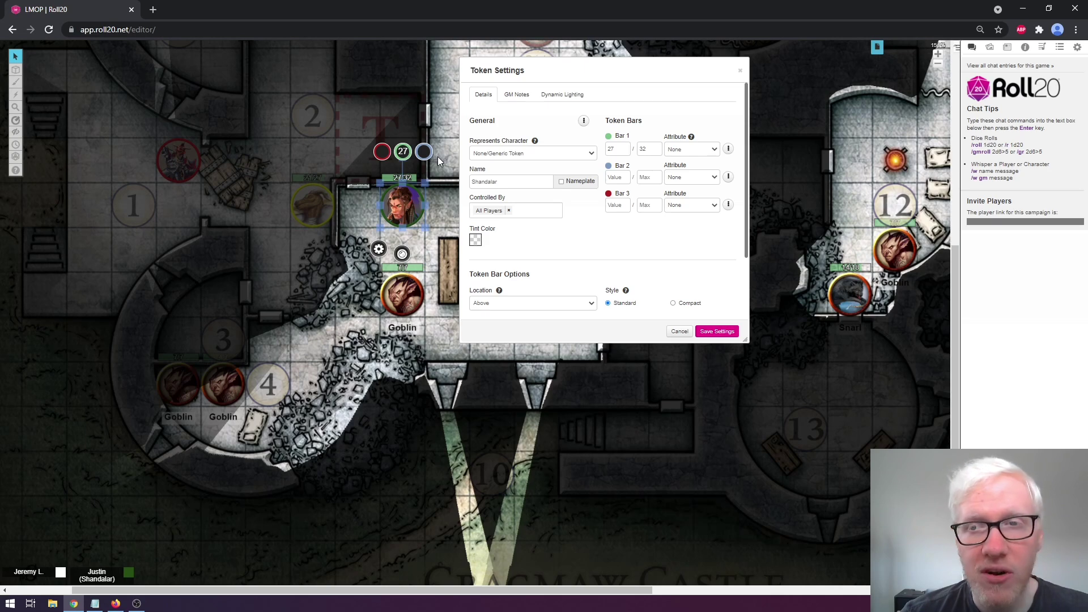
{"action": "left_click", "coordinate": [706, 148]}
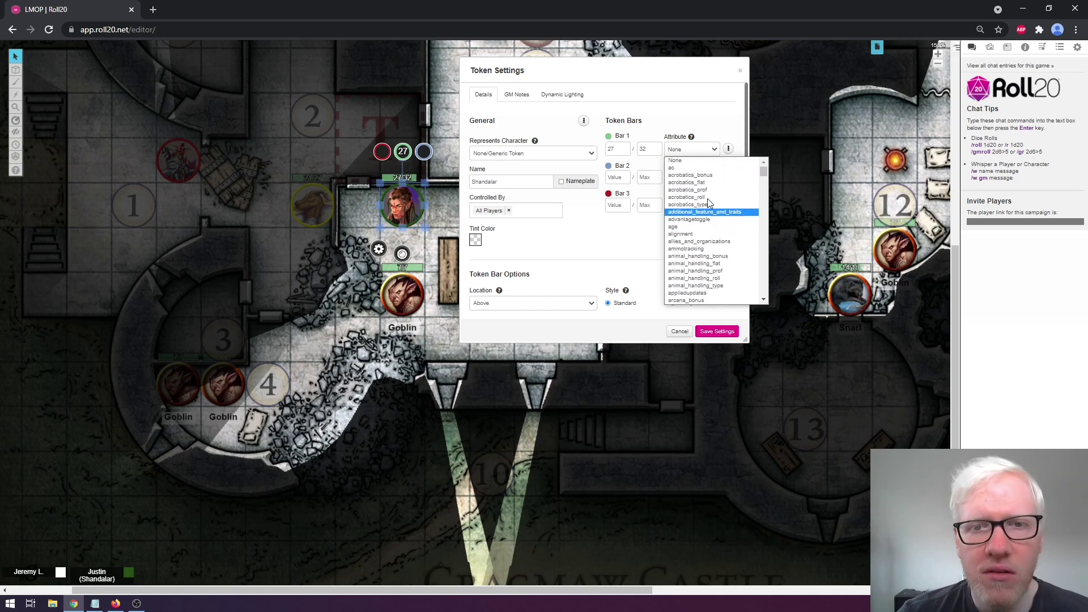
{"action": "left_click", "coordinate": [682, 80]}
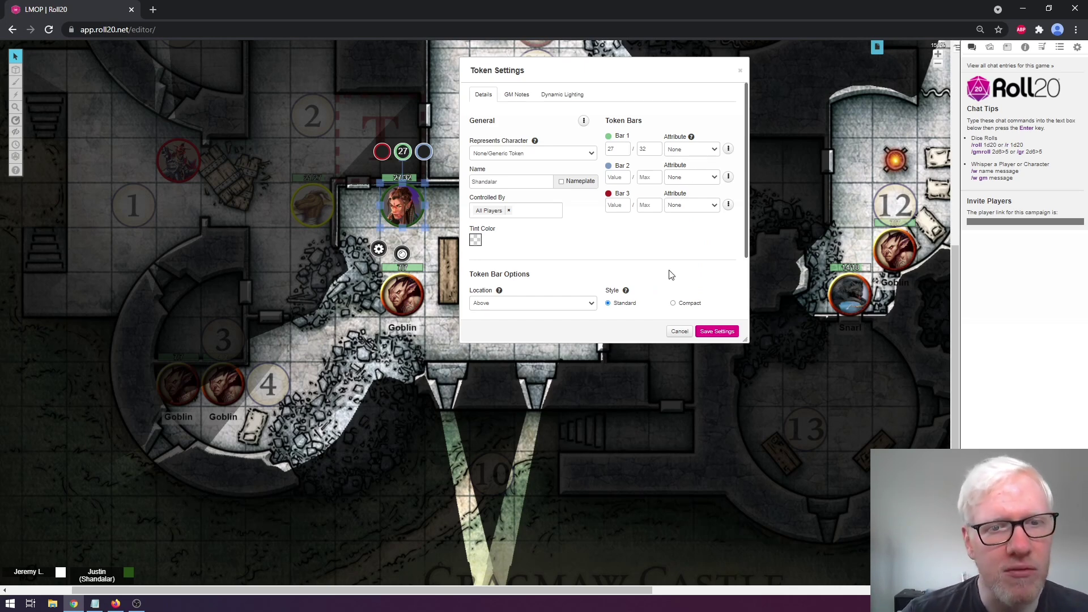
Review Bar 1's player permissions and text overlay options, and close the token settings without saving
{"action": "left_click_drag", "start_coordinate": [686, 77], "coordinate": [670, 92]}
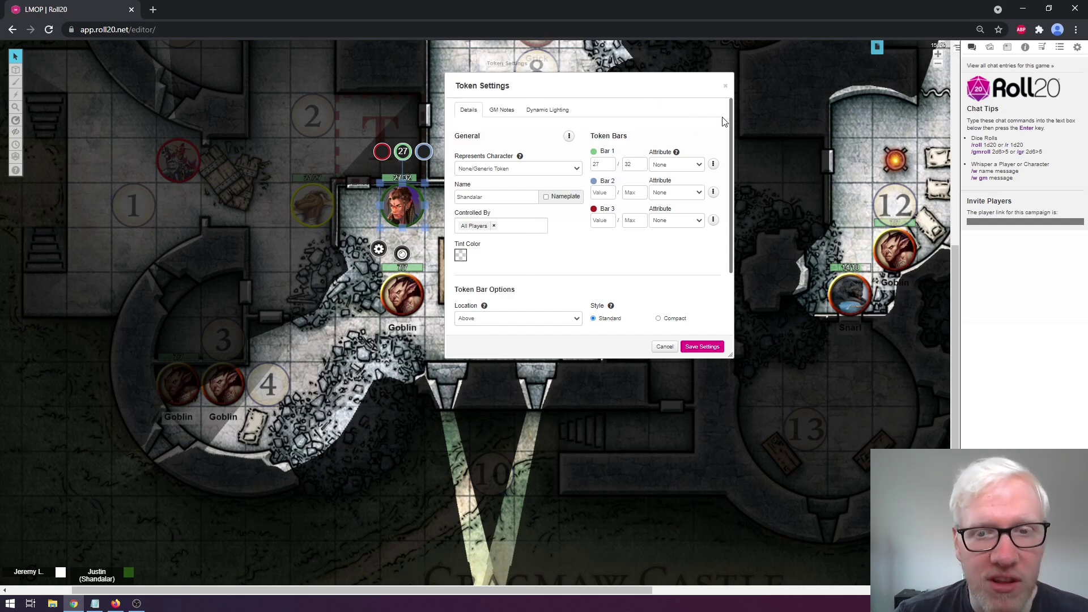
{"action": "left_click", "coordinate": [713, 164]}
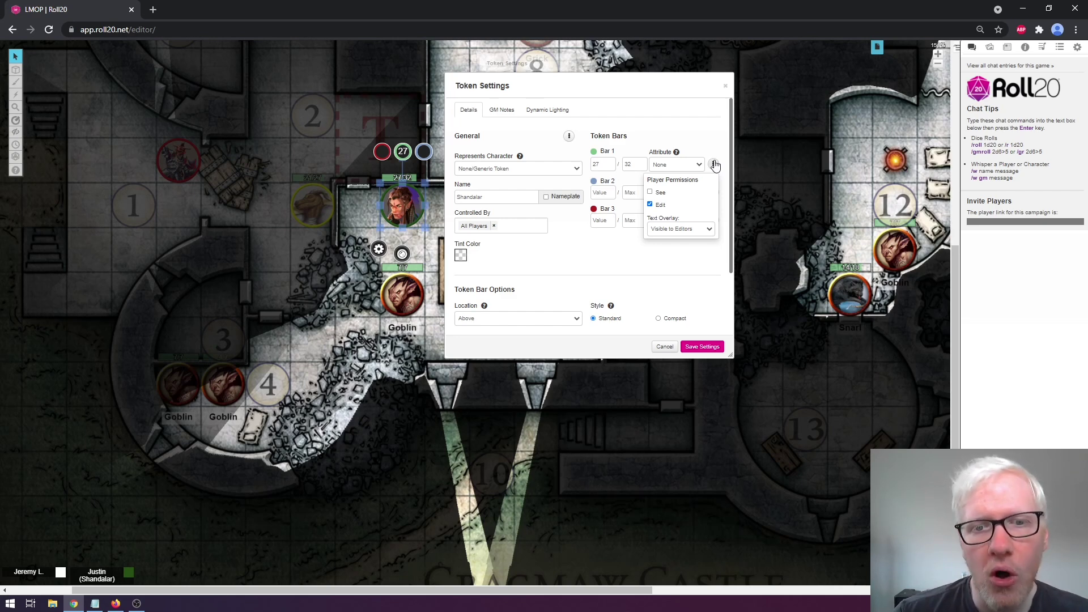
{"action": "left_click", "coordinate": [703, 228]}
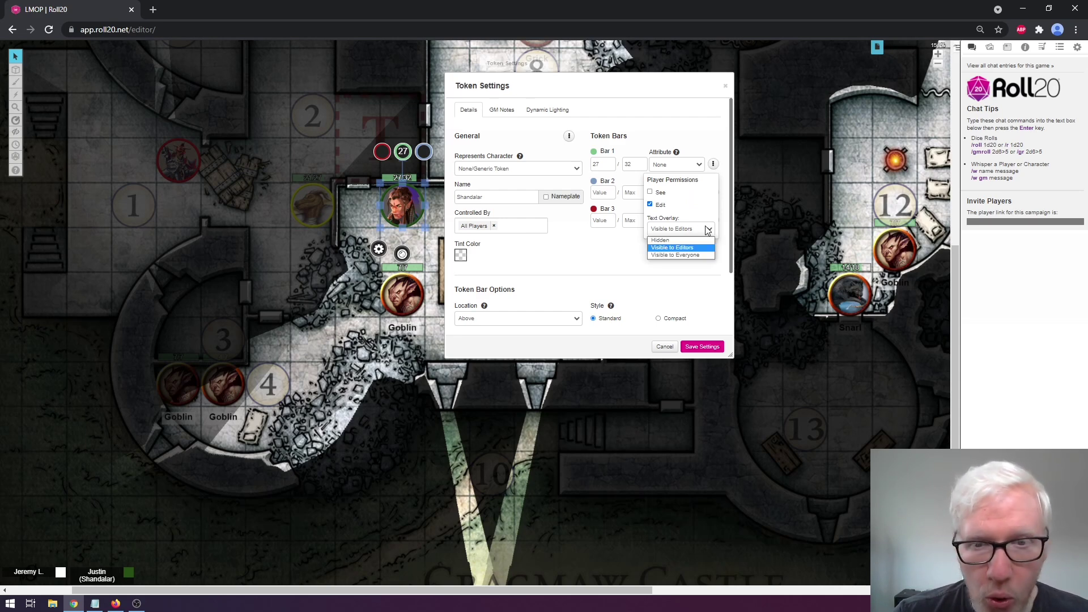
{"action": "key", "text": "Escape"}
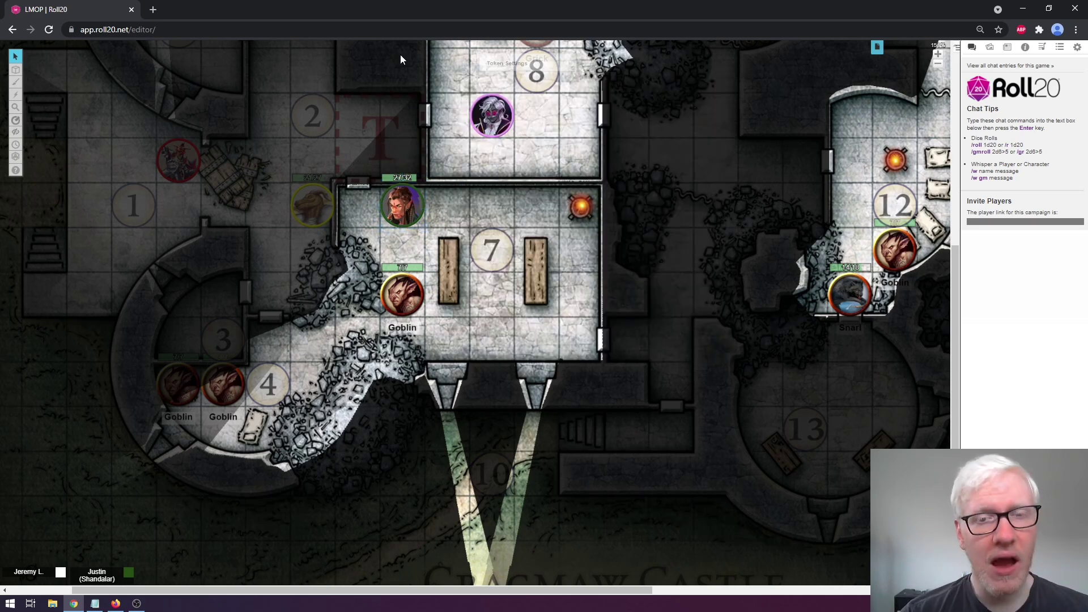
Set the green bar value of the green-ringed character token in room 7 to 17
{"action": "left_click", "coordinate": [397, 197]}
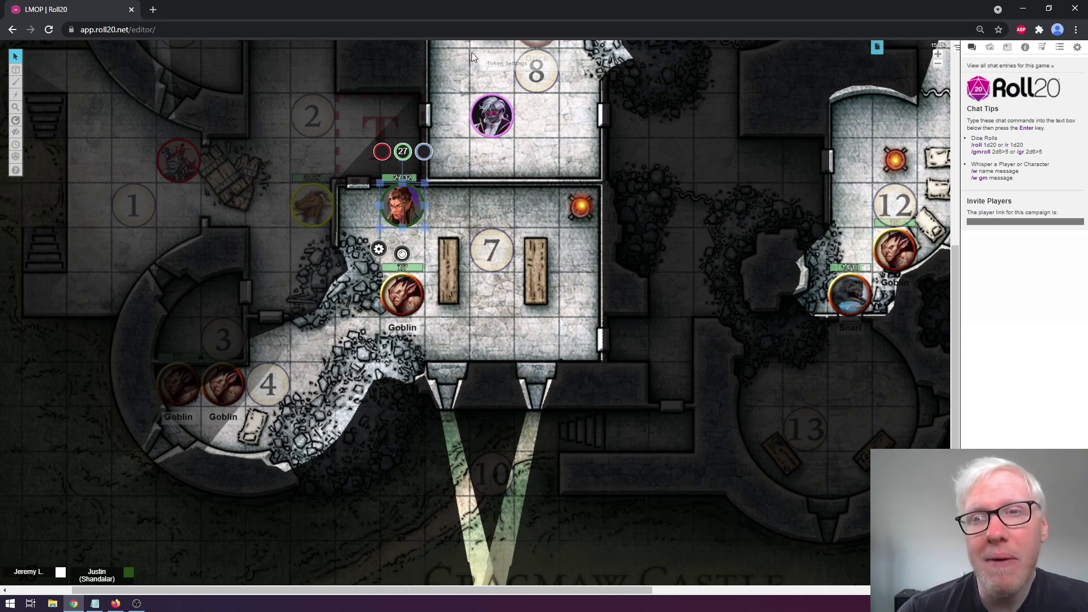
{"action": "left_click", "coordinate": [402, 149]}
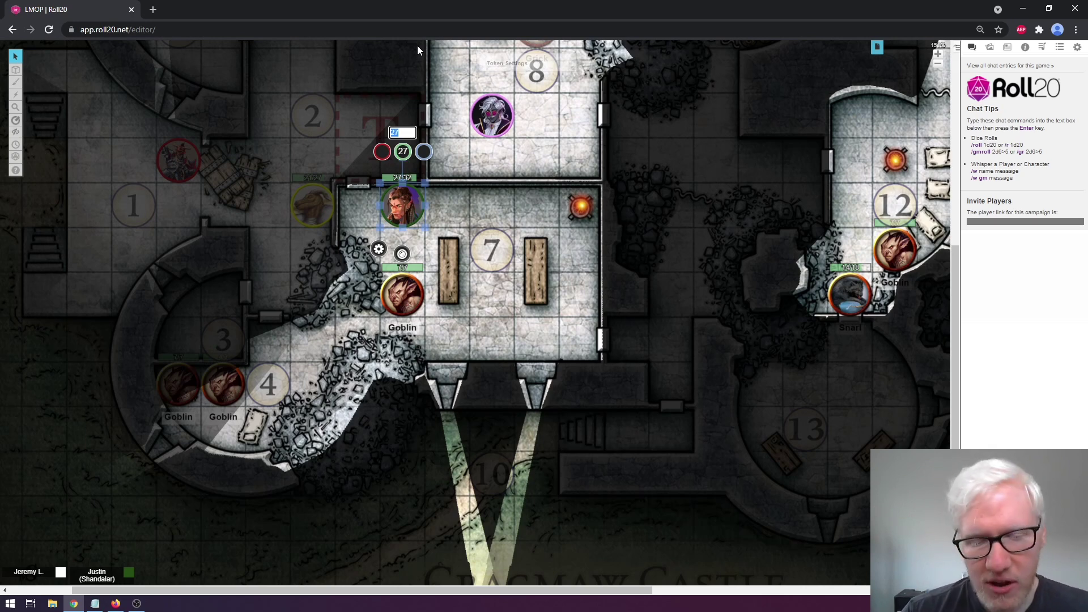
{"action": "type", "text": "17"}
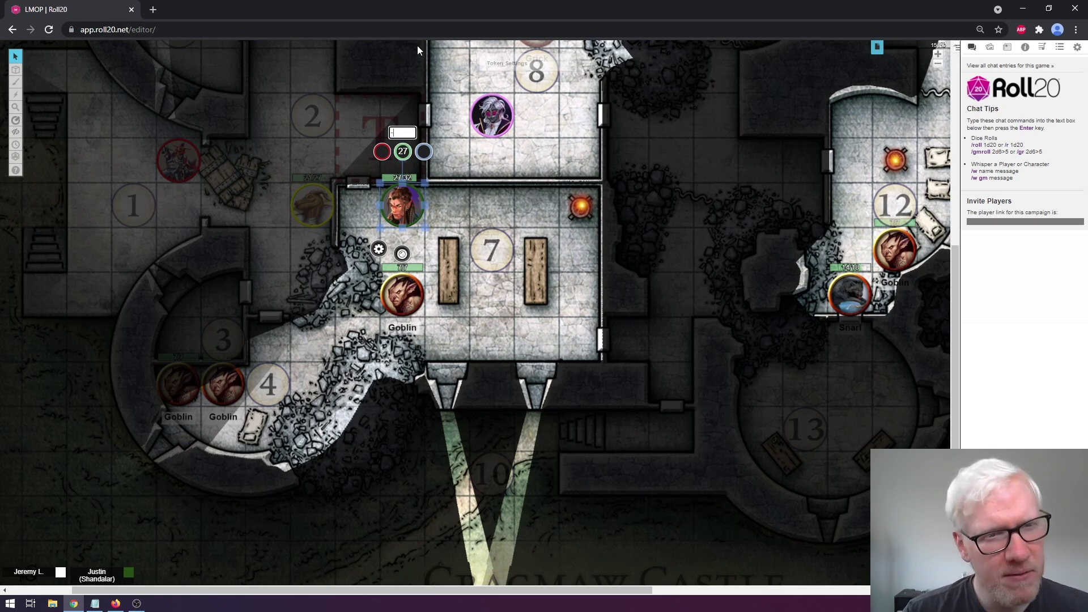
{"action": "key", "text": "Return"}
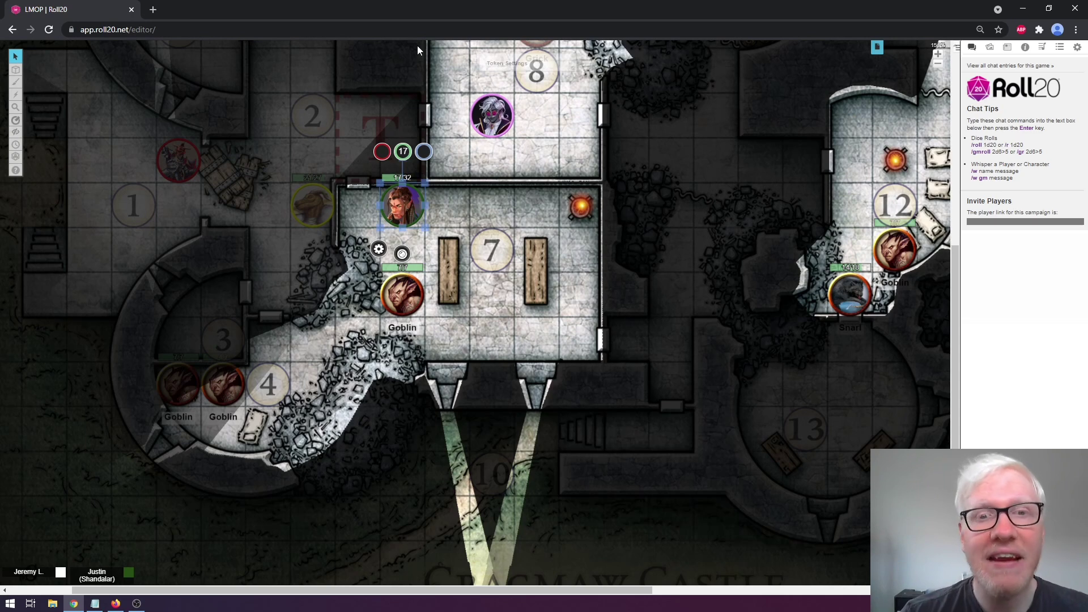
Raise the selected character token's green bar value to 22
{"action": "left_click", "coordinate": [403, 152]}
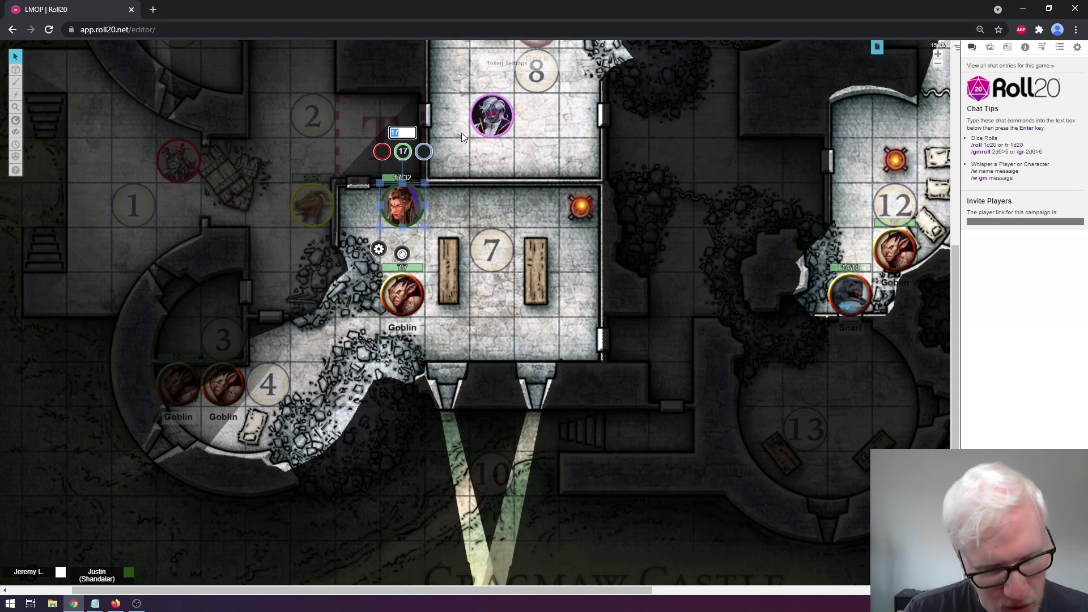
{"action": "type", "text": "22"}
{"action": "key", "text": "Return"}
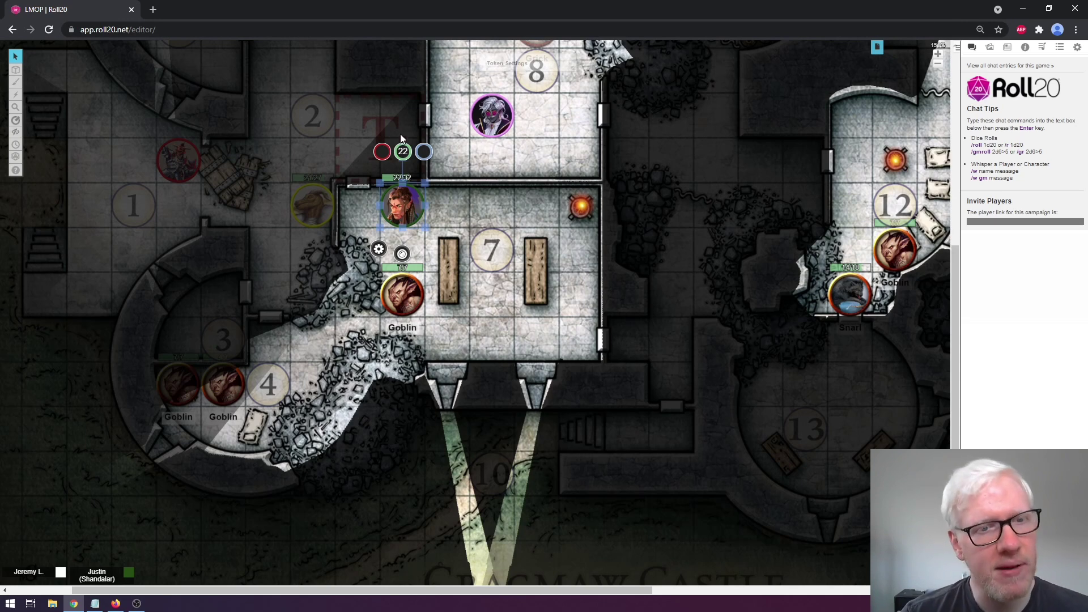
Set the selected character token's green bar value to 5
{"action": "left_click", "coordinate": [403, 151]}
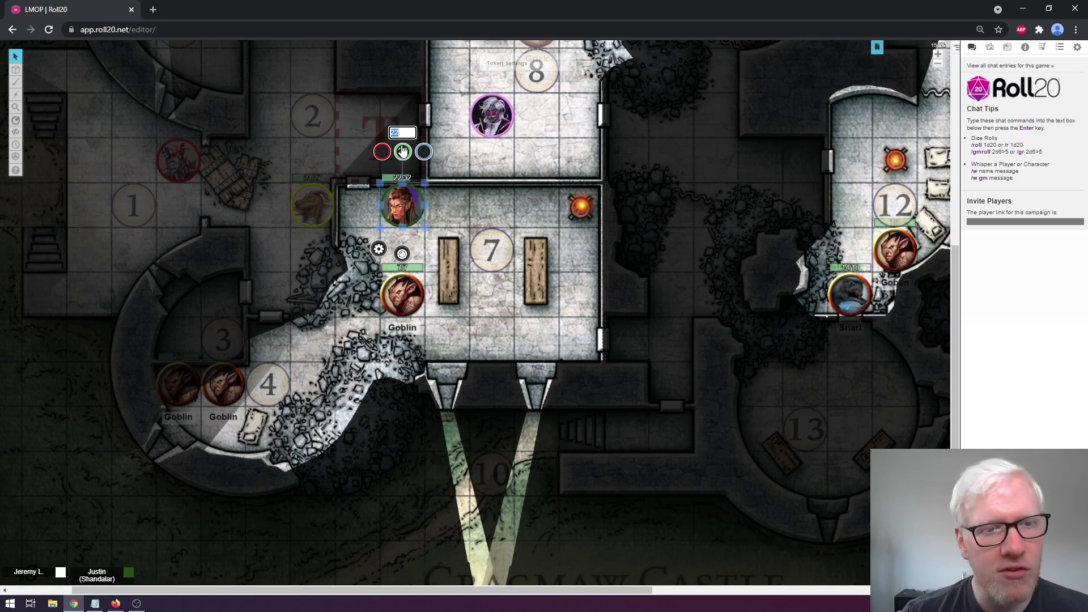
{"action": "type", "text": "5"}
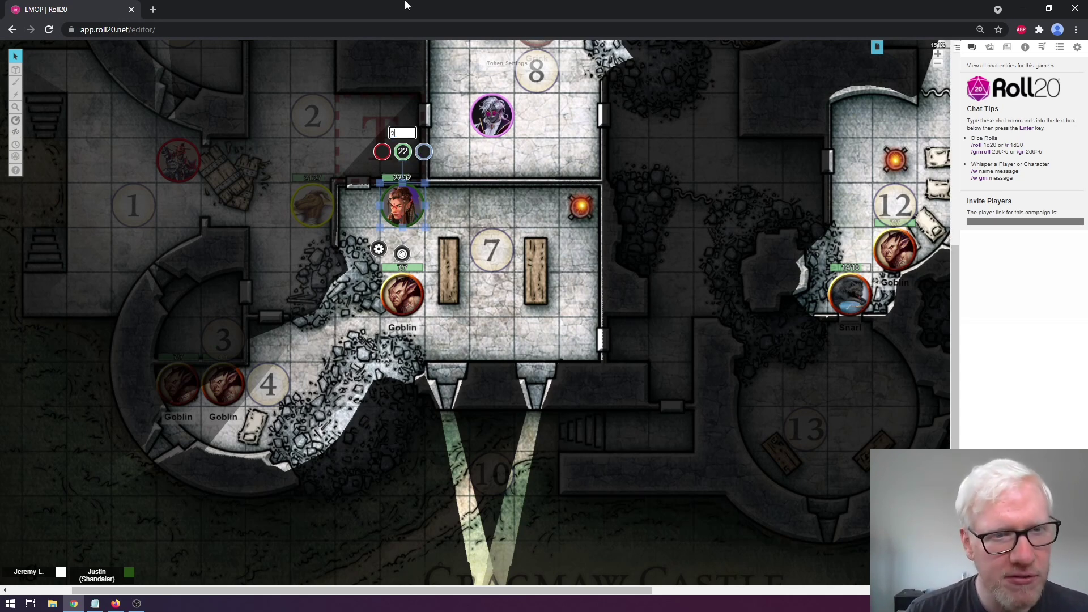
{"action": "key", "text": "Return"}
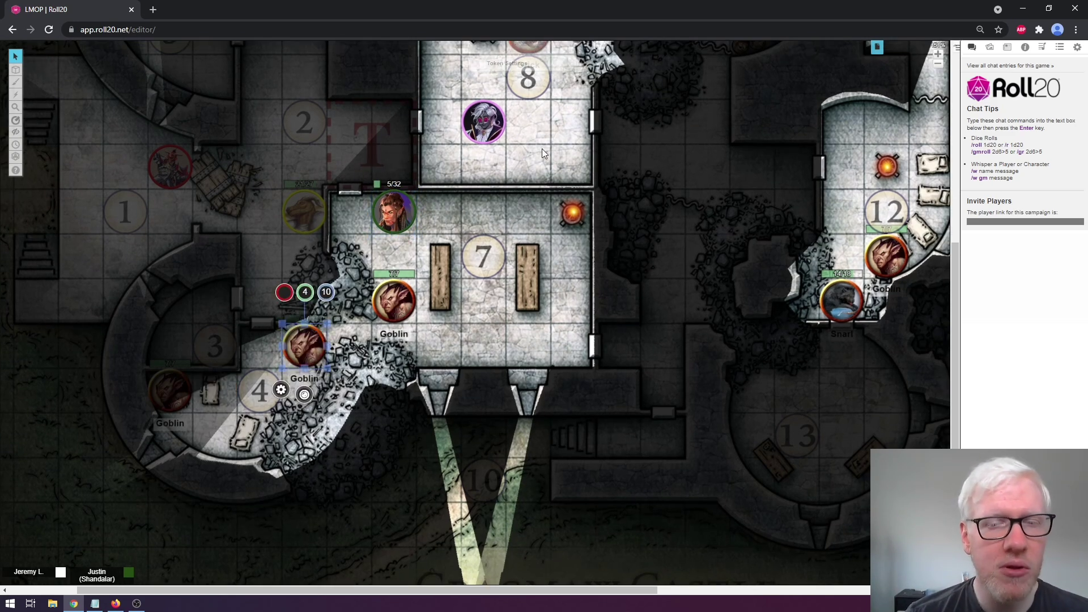
Open the token settings of the goblin token beside the rubble above area 4
{"action": "double_click", "coordinate": [305, 345]}
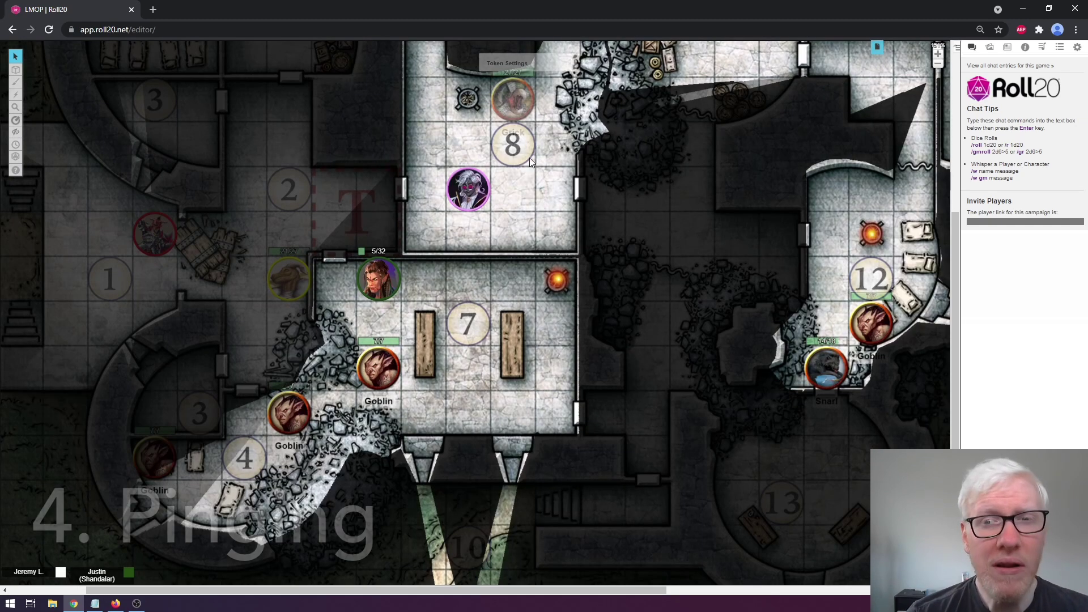
Ping spots in rooms 7, 12 and 8 in turn, centring the view on each pinged spot
{"action": "left_click", "coordinate": [428, 319], "text": "shift"}
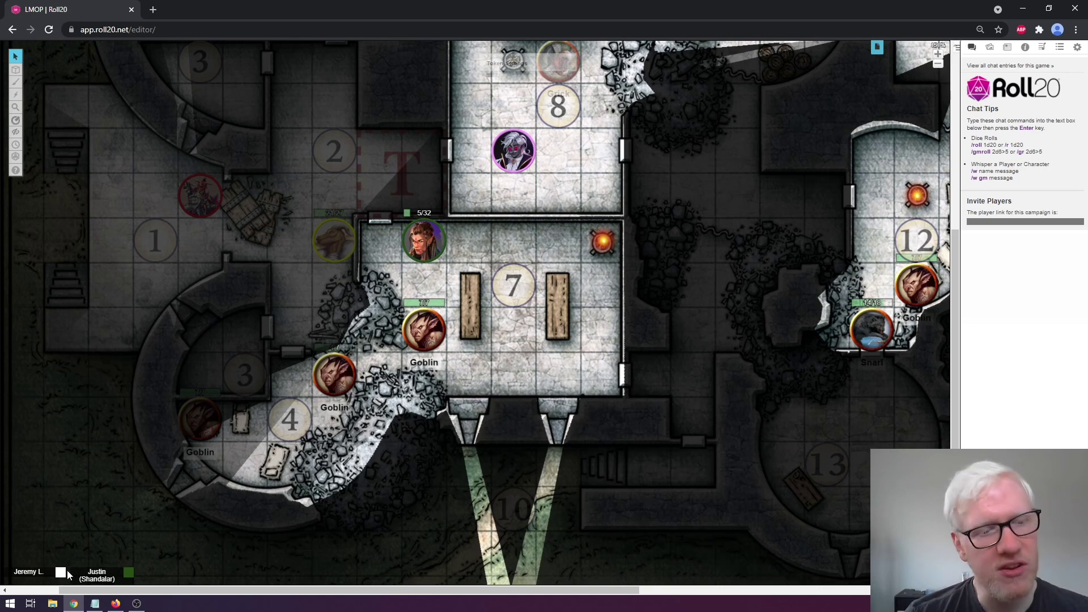
{"action": "left_click", "coordinate": [552, 408]}
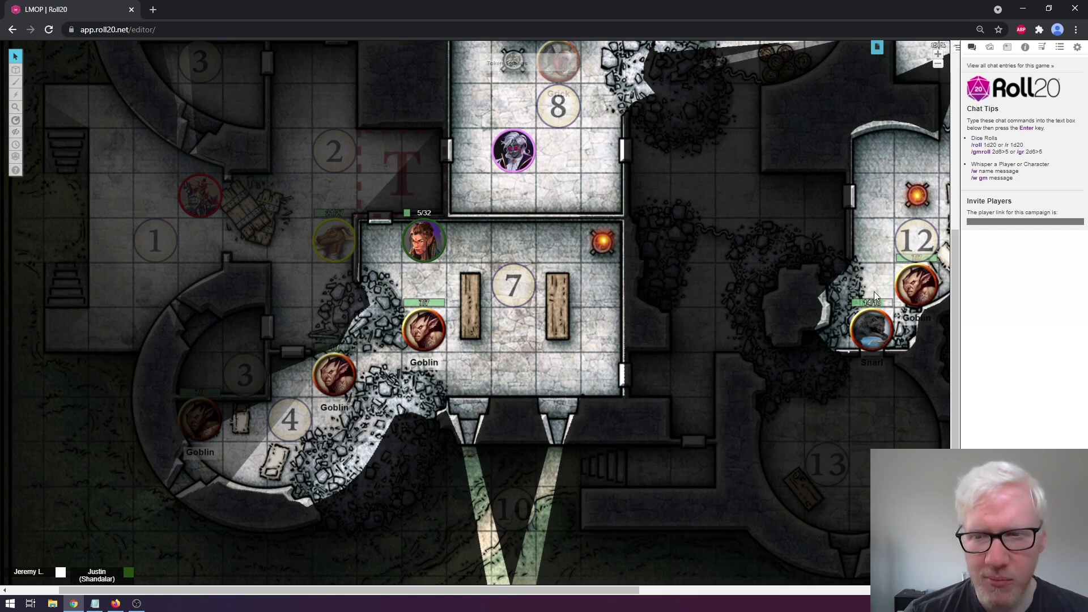
{"action": "left_click", "coordinate": [885, 259], "text": "shift"}
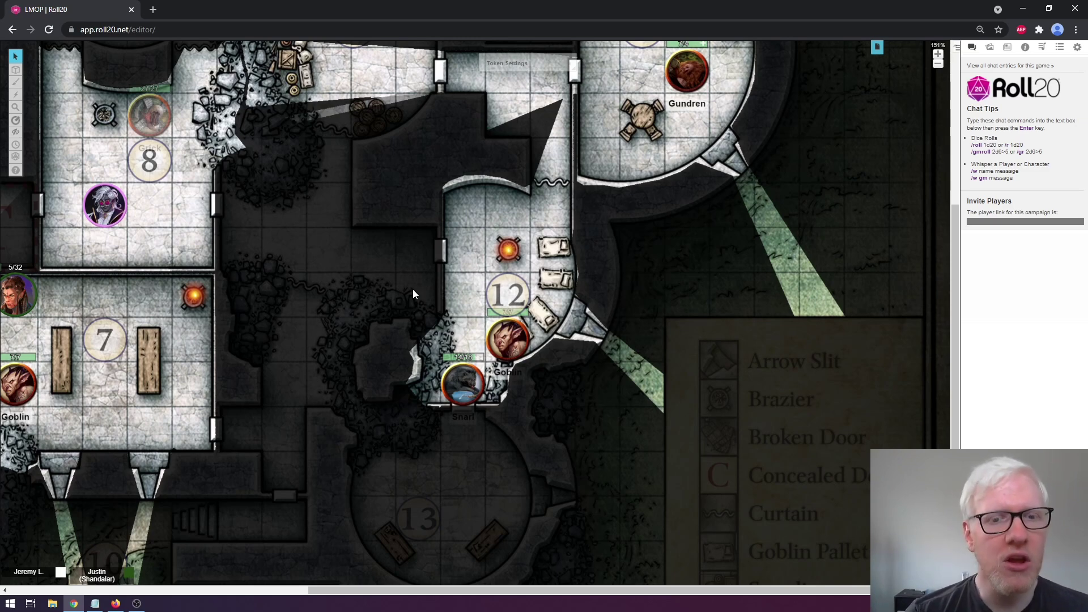
{"action": "left_click", "coordinate": [138, 206], "text": "shift"}
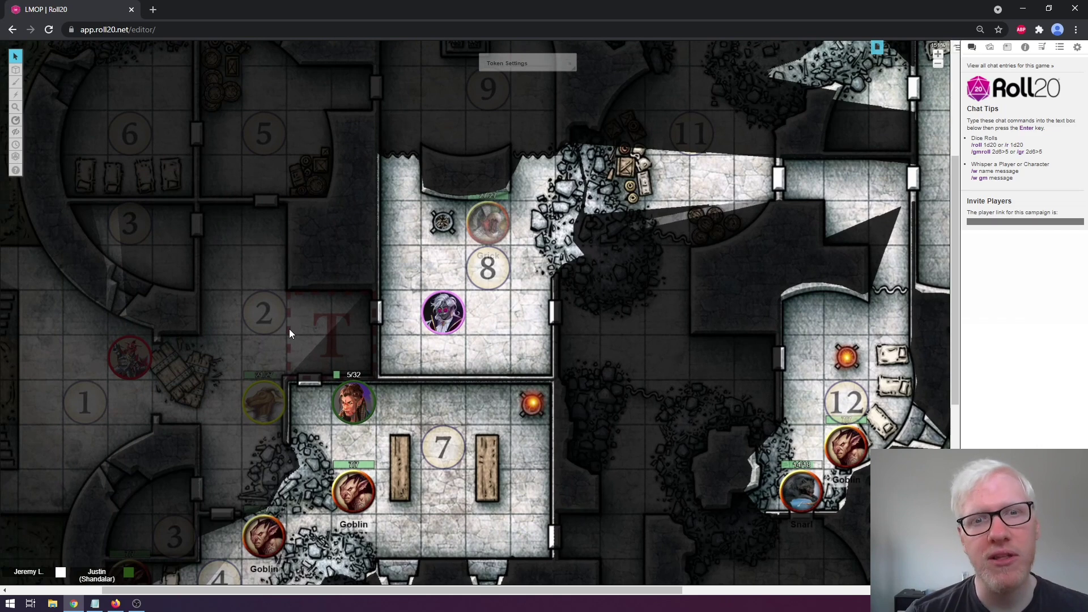
{"action": "scroll", "coordinate": [289, 329], "scroll_direction": "down", "scroll_amount": 2}
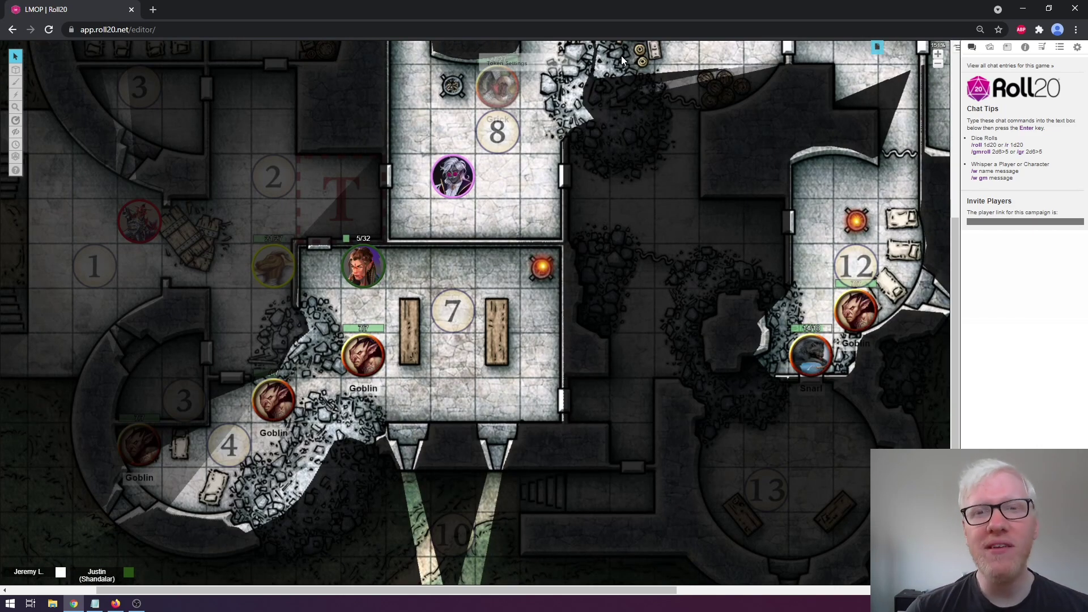